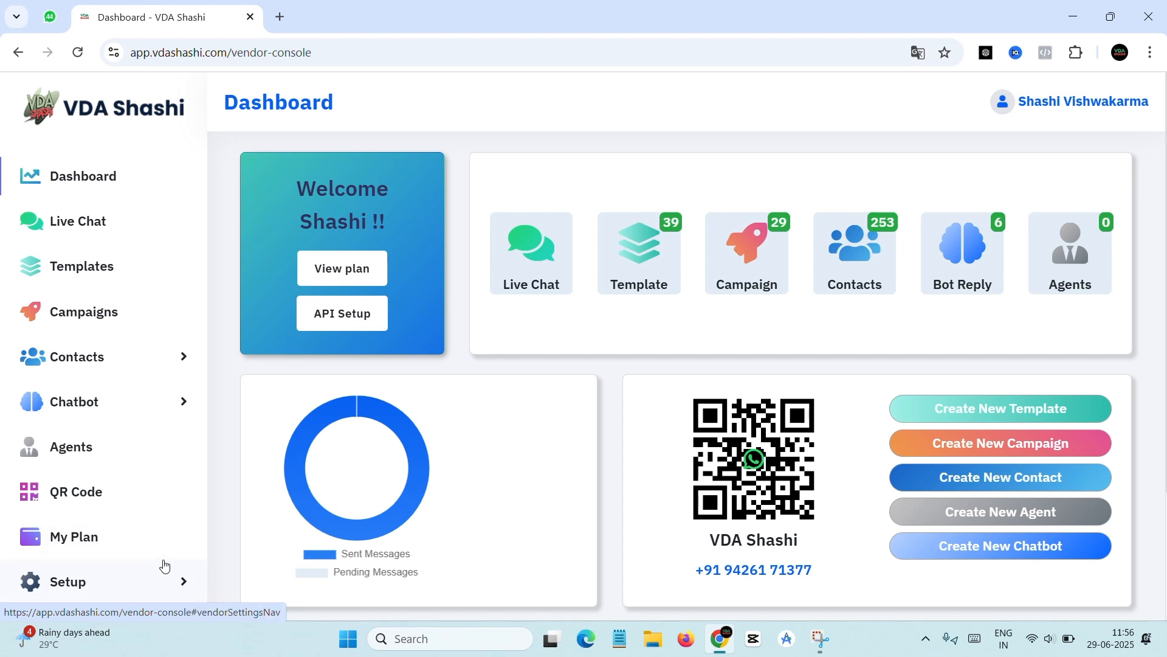
- Start a new WhatsApp template and name it test_1
left_click(87, 280)
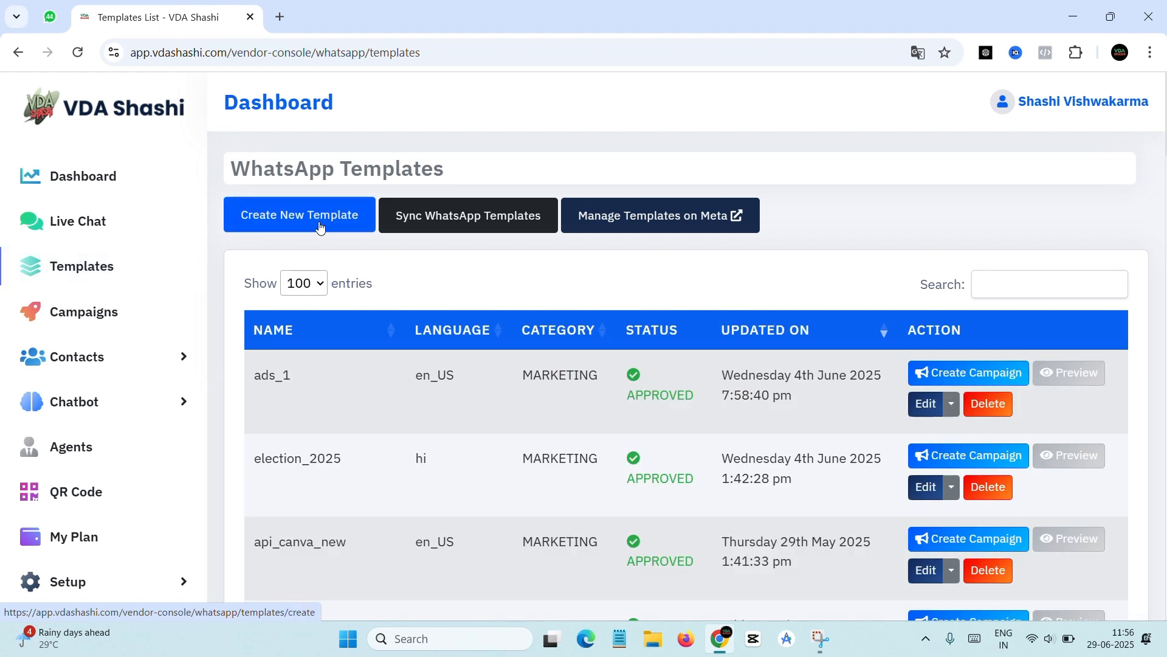
left_click(326, 223)
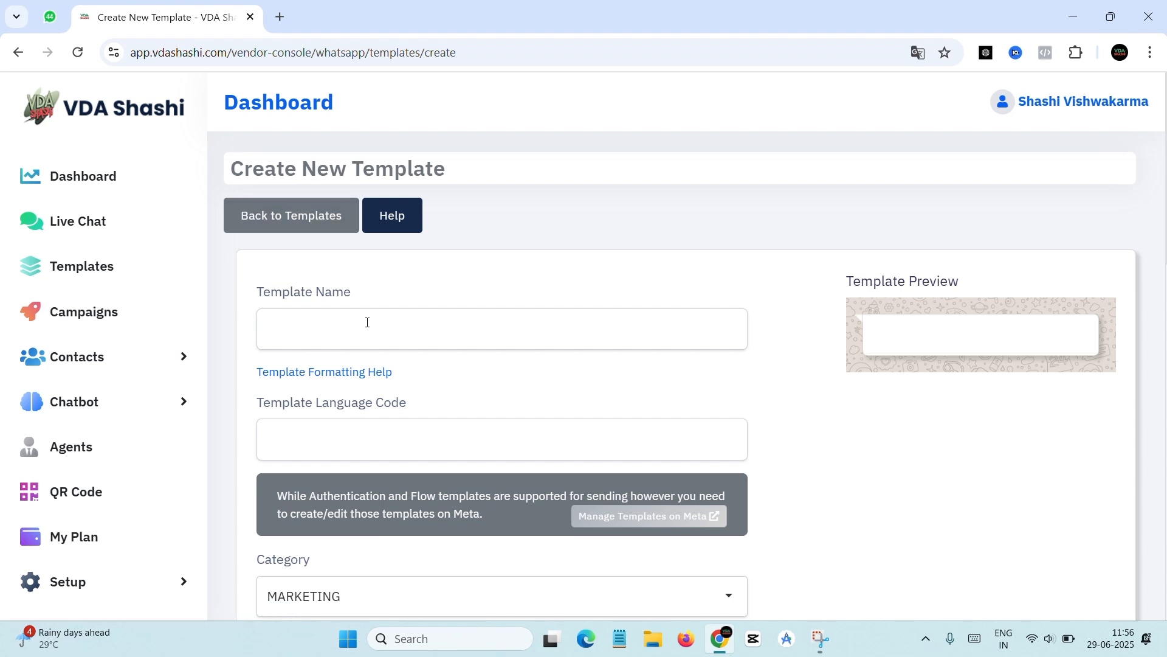
left_click(367, 323)
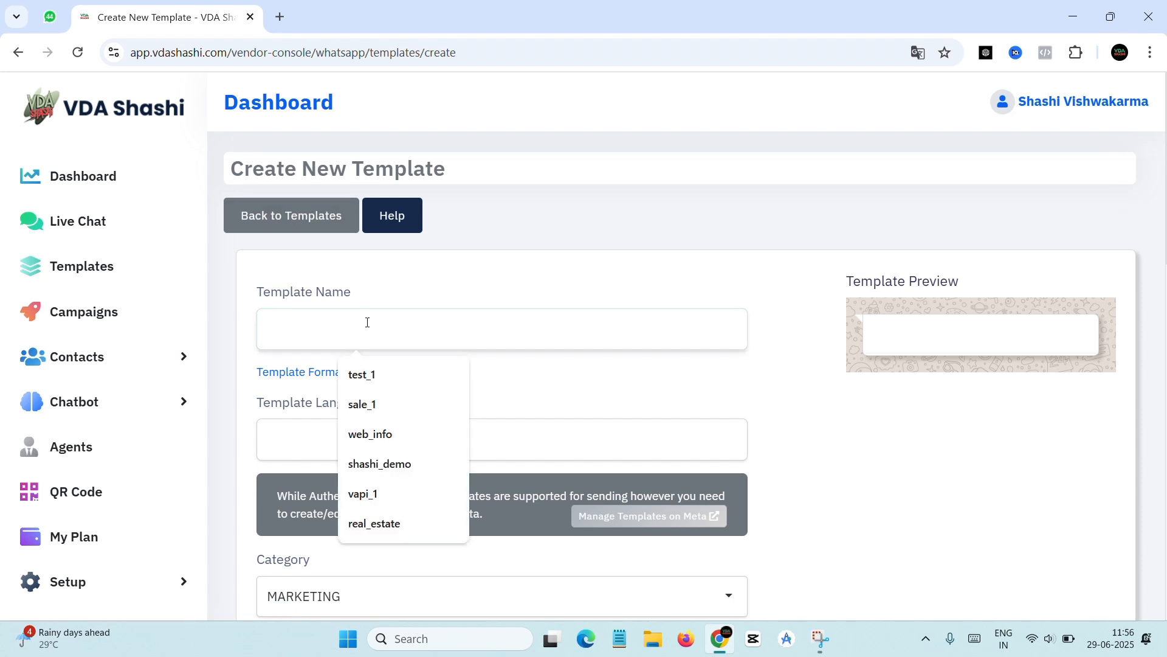
left_click(387, 383)
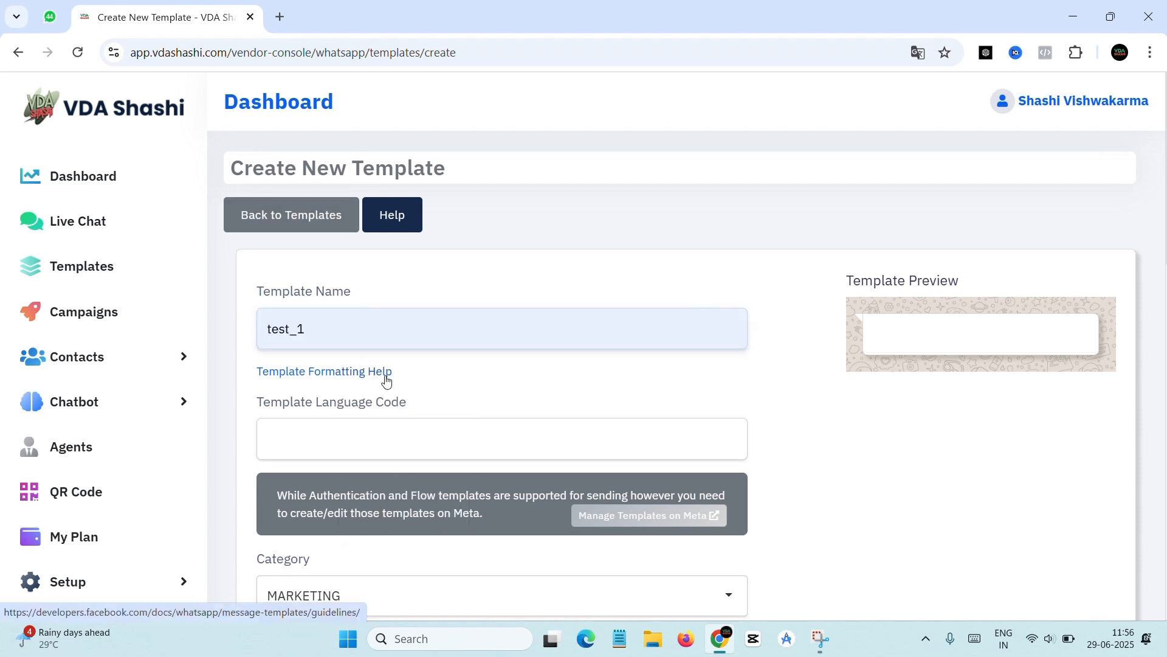
- Set the template's language code to en_US and choose the MARKETING category
scroll(386, 380, "down", 1)
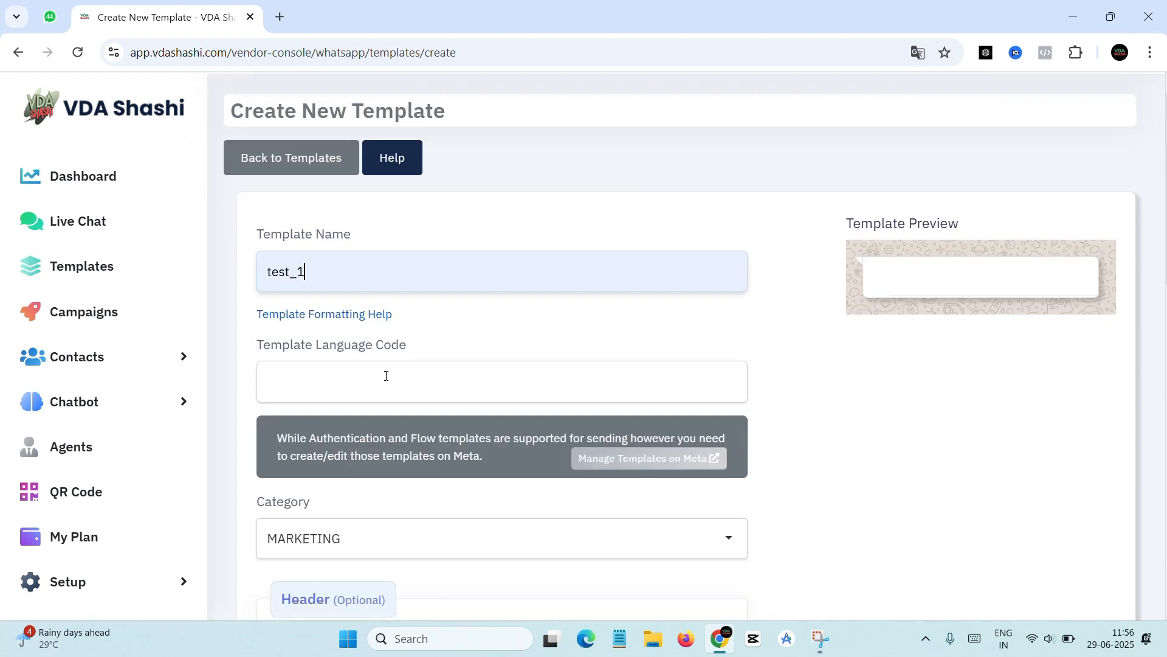
left_click(386, 376)
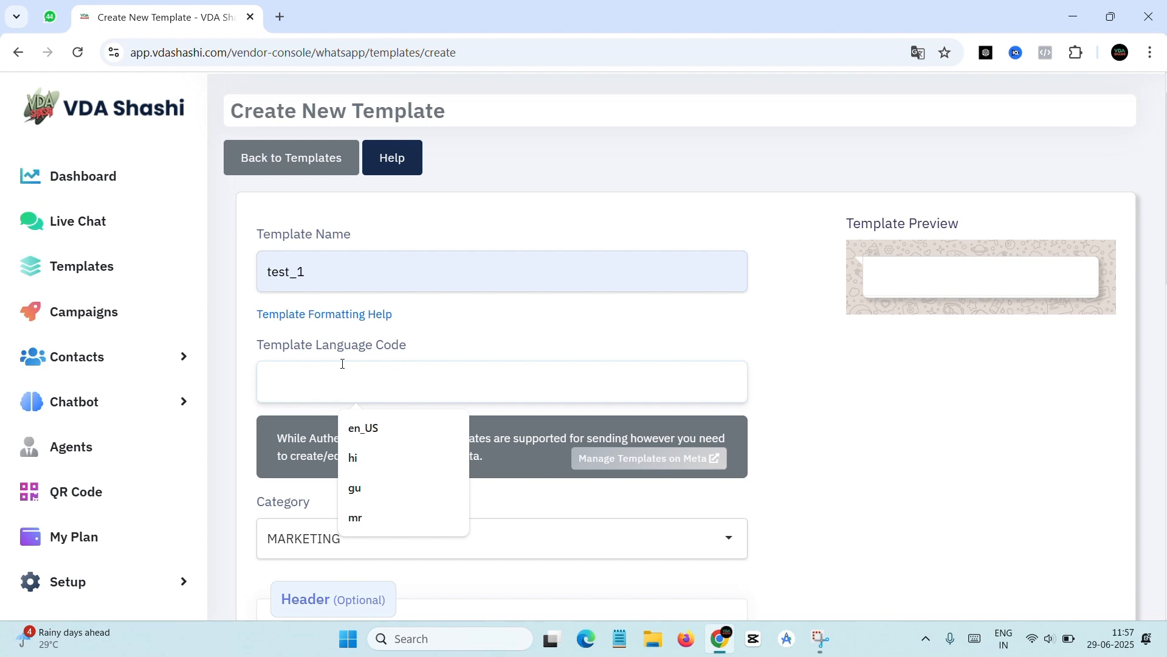
left_click(363, 429)
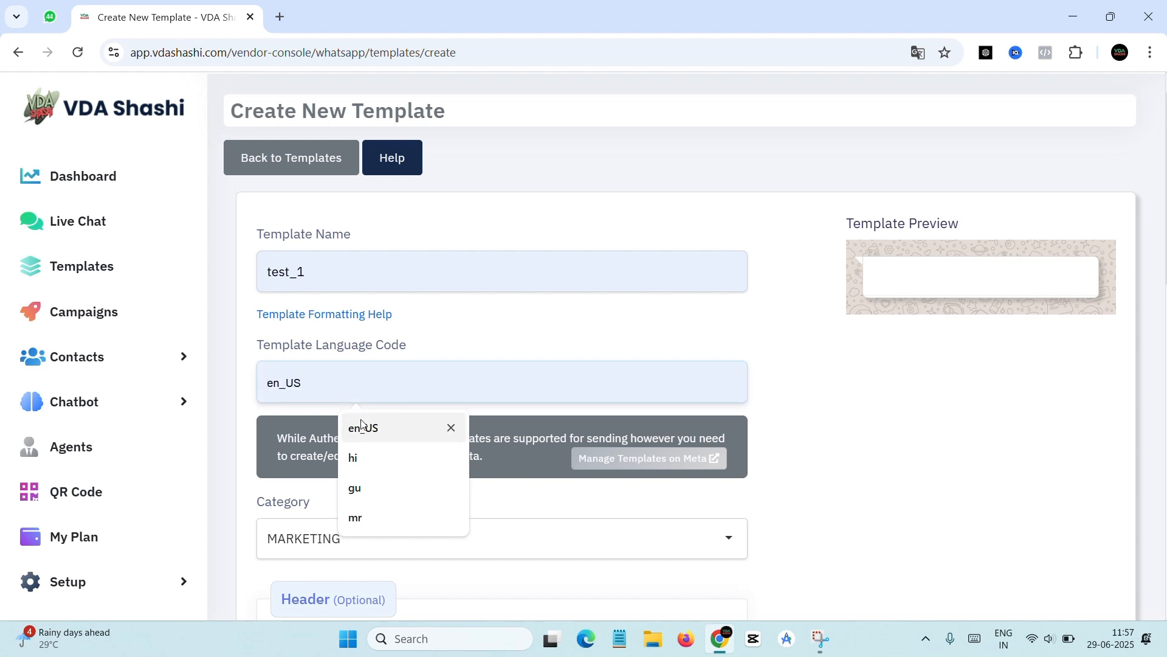
scroll(362, 431, "down", 3)
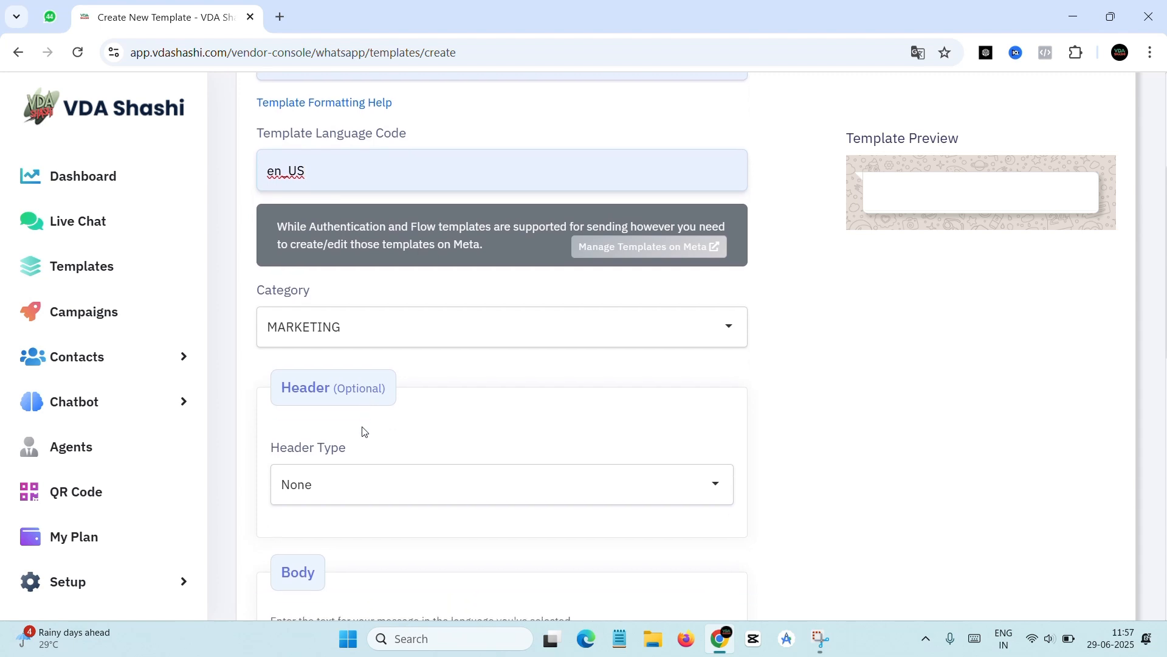
scroll(363, 430, "down", 1)
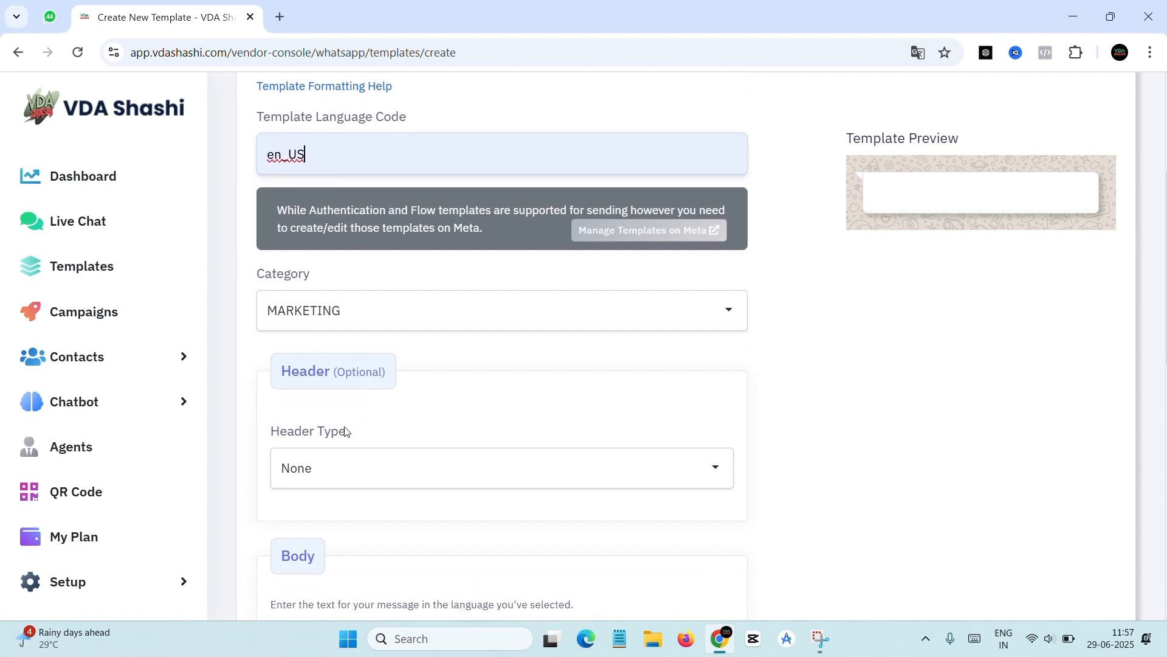
left_click(360, 312)
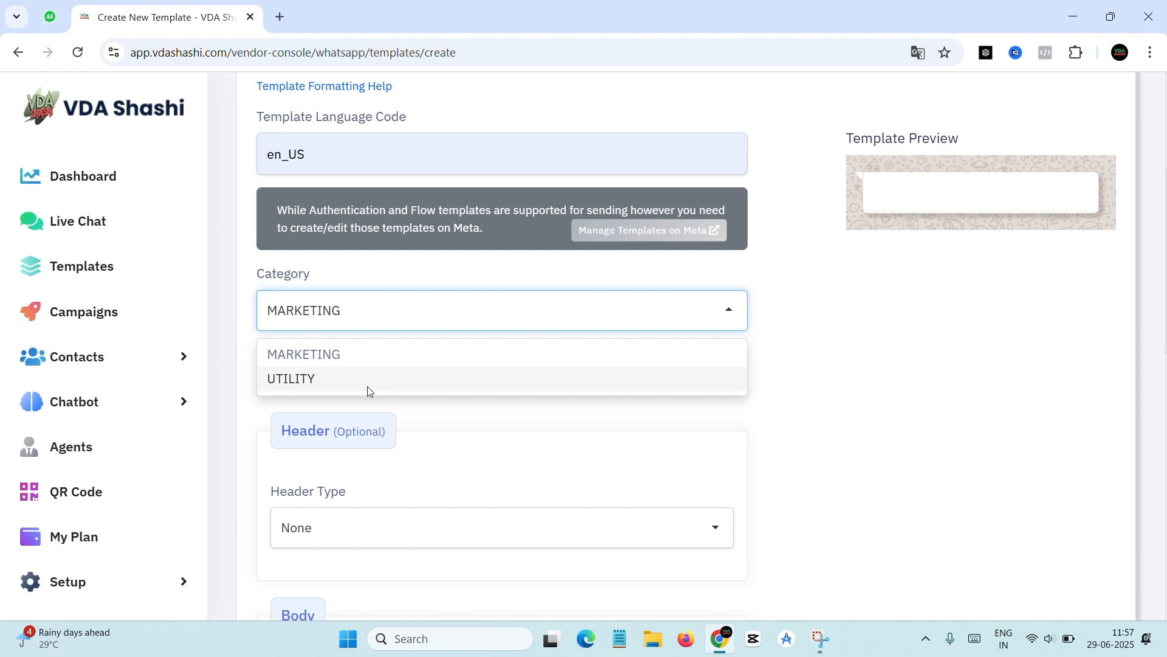
left_click(381, 358)
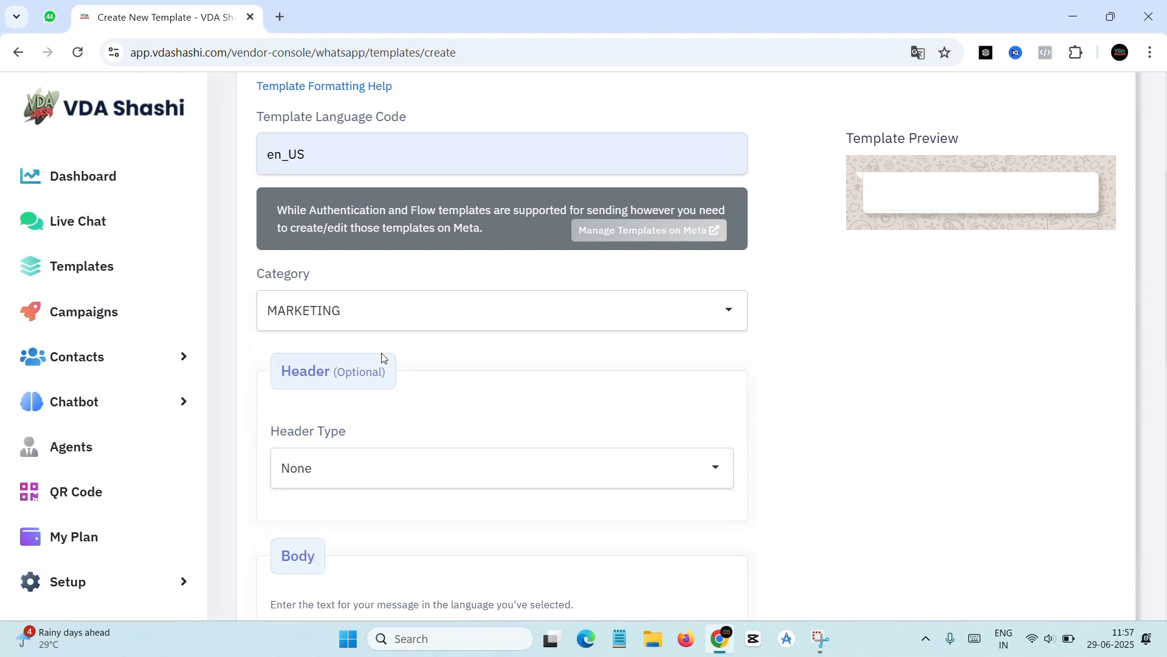
- Look through the available header types and choose None for the template header
scroll(382, 358, "down", 3)
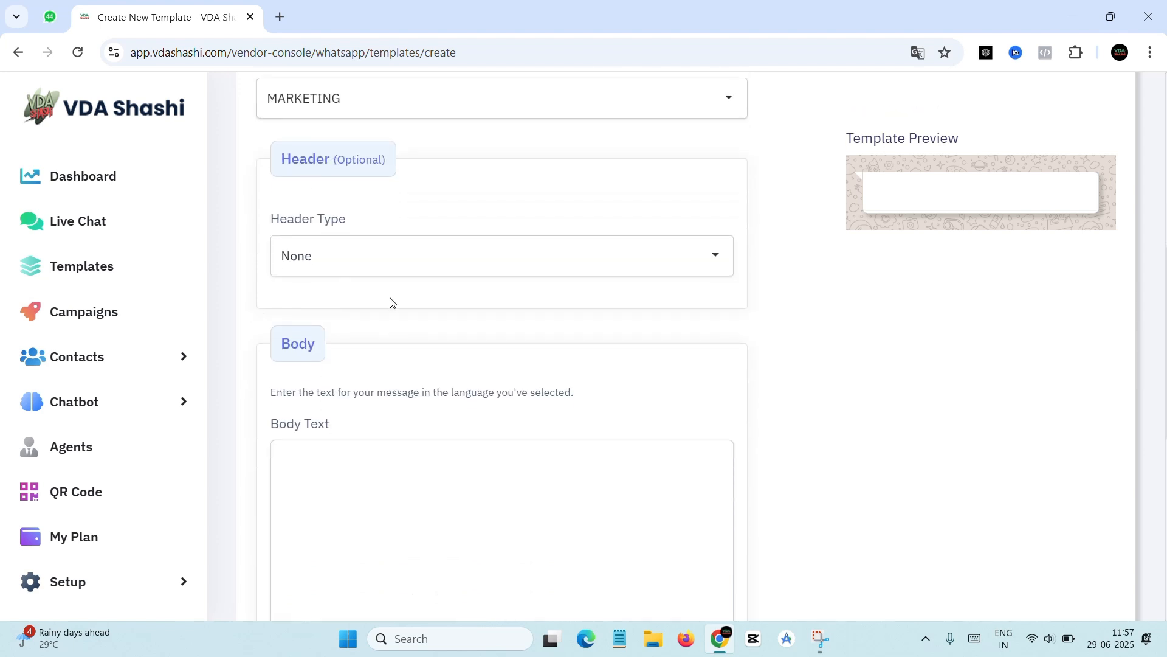
left_click(377, 267)
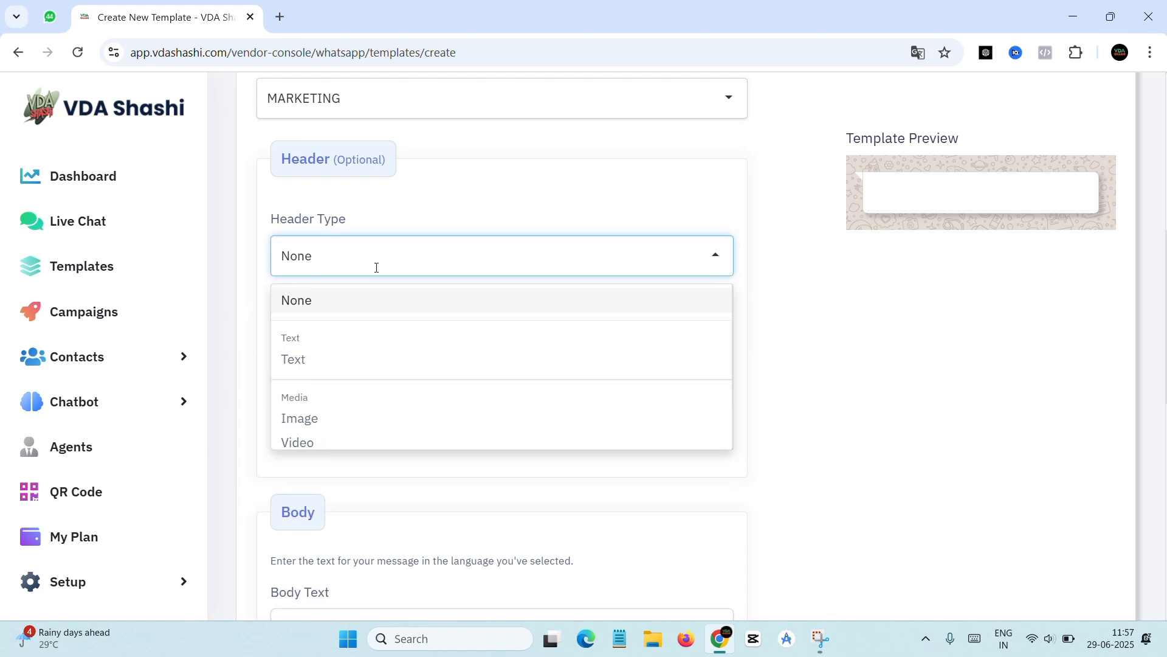
scroll(396, 299, "down", 1)
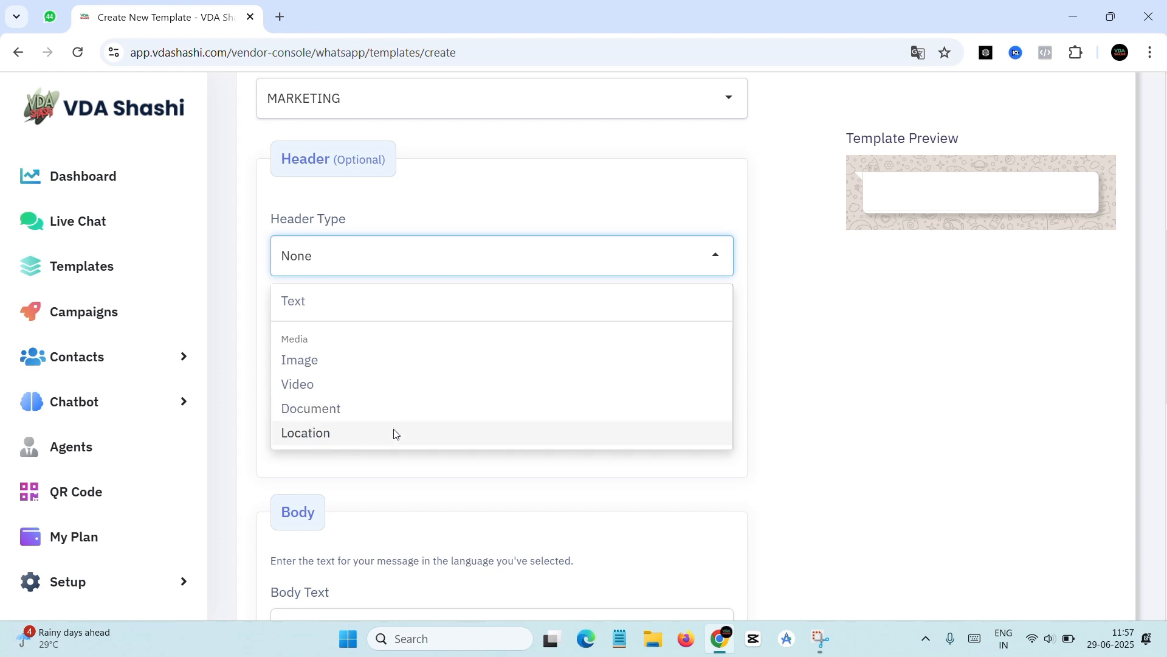
scroll(365, 354, "up", 1)
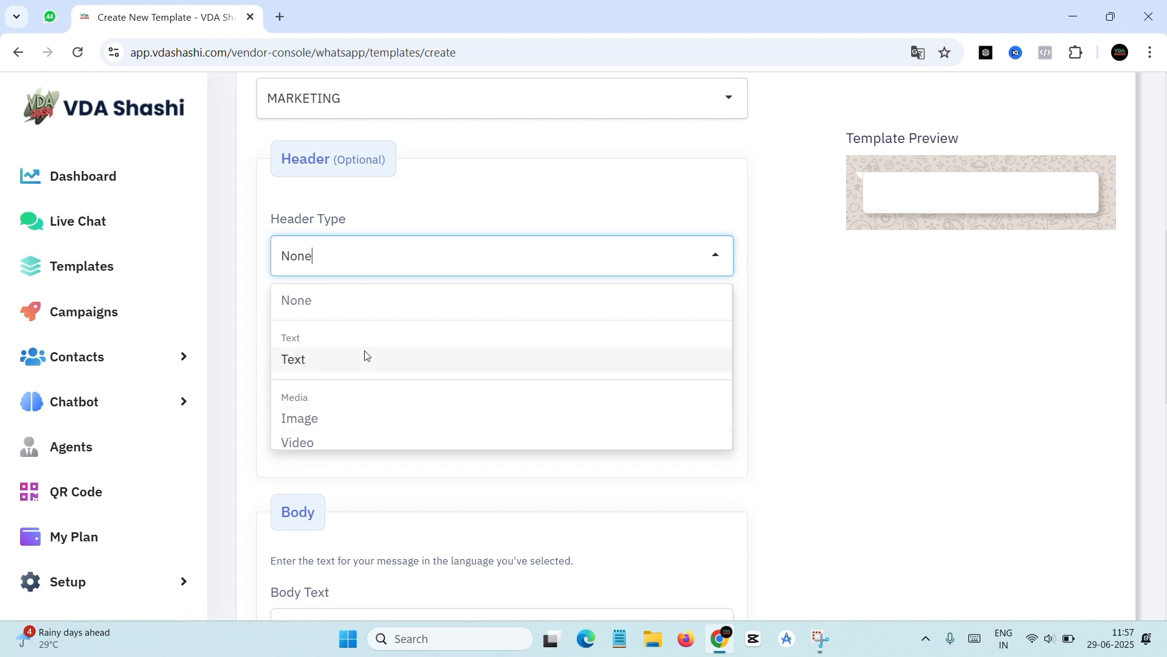
left_click(357, 307)
- Write the body text "Hello" followed by the variable {{1}}, with "How Can I Help You??" on a second line
scroll(357, 307, "down", 2)
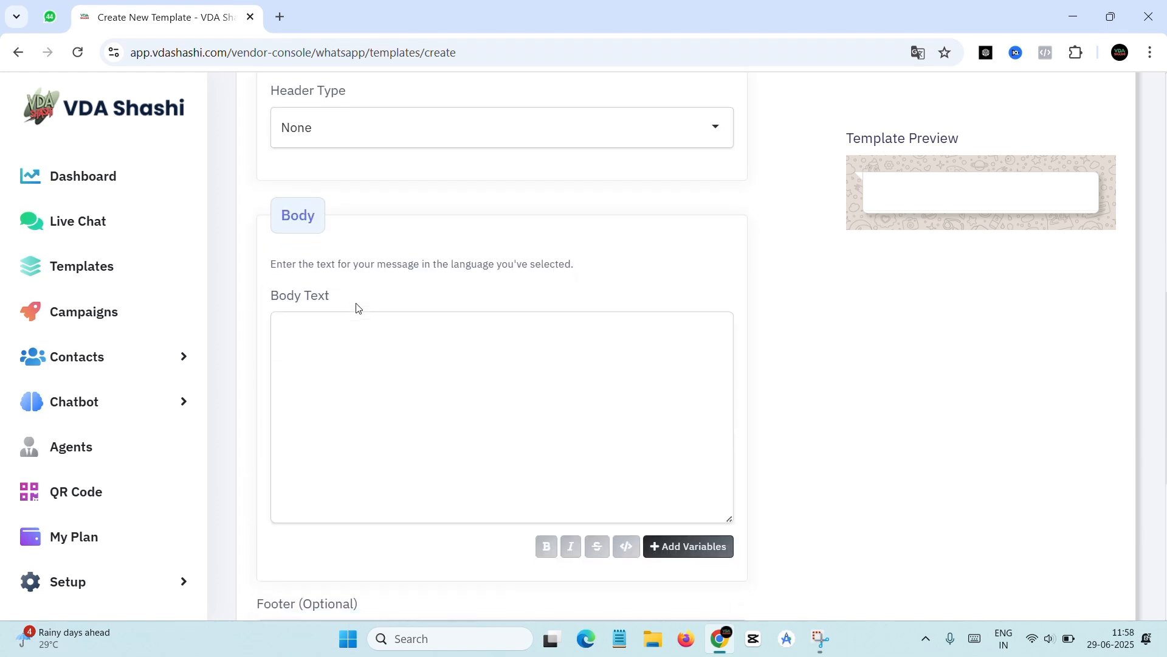
scroll(358, 307, "down", 1)
left_click(302, 253)
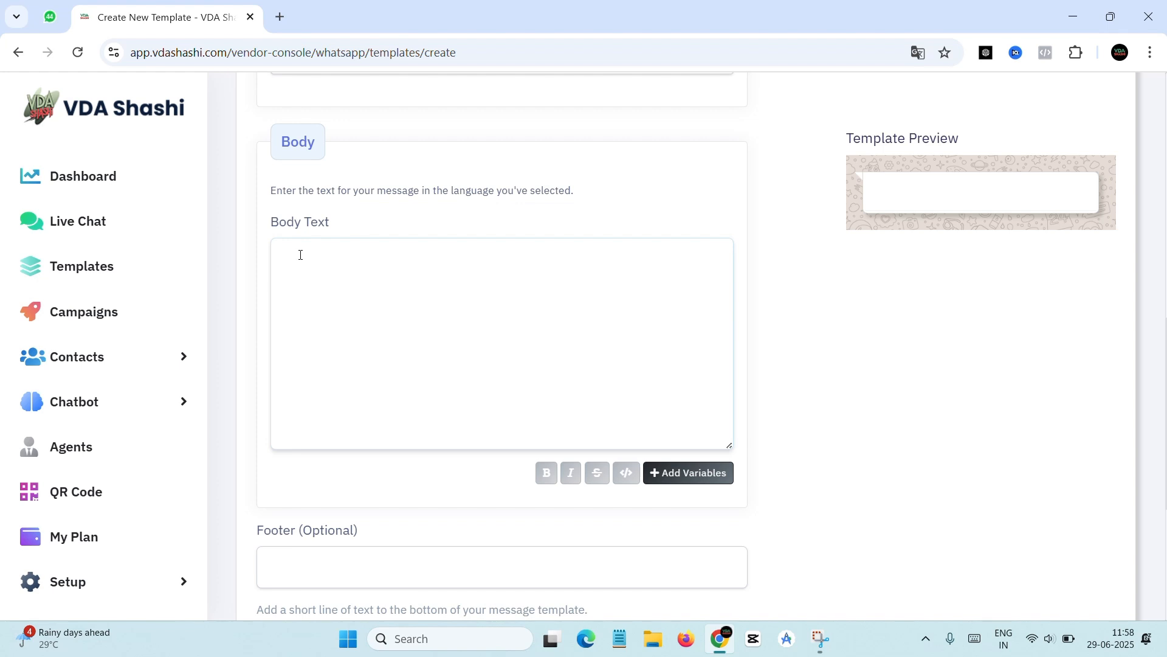
type("Hello")
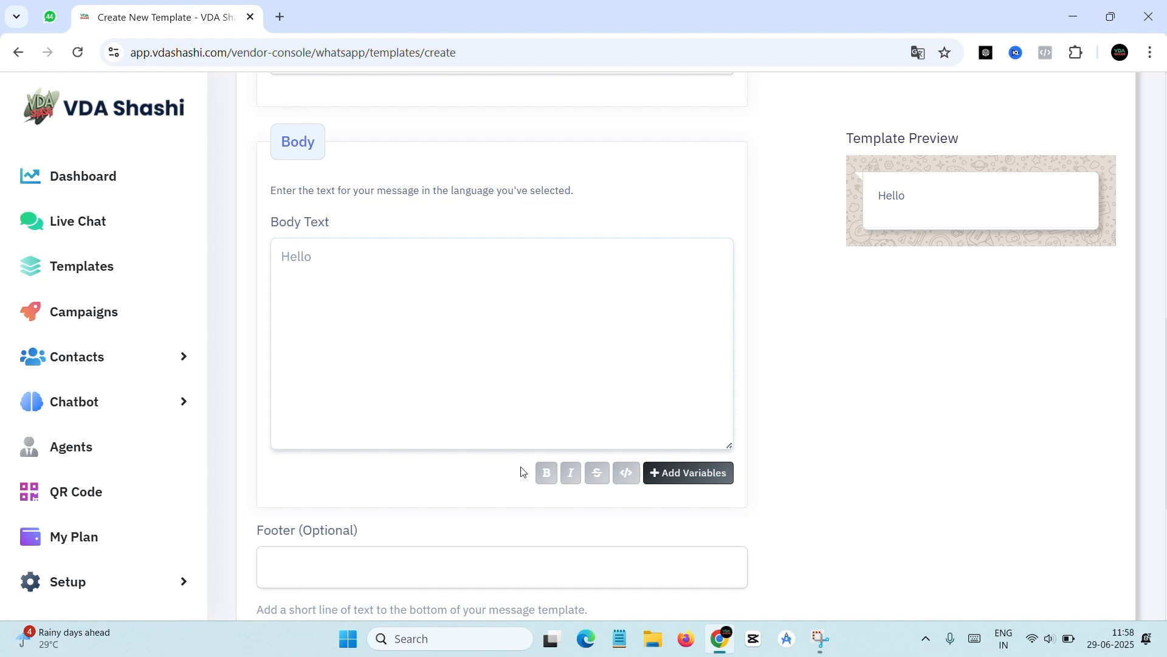
left_click(546, 479)
key("BackSpace")
left_click(669, 473)
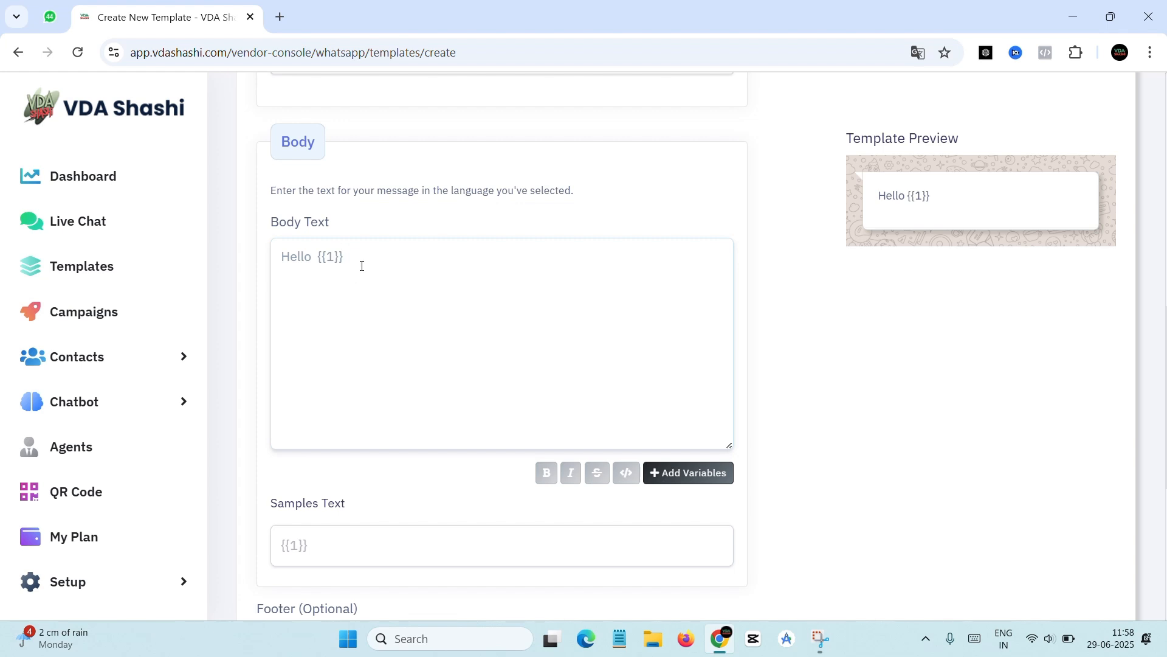
key("Return")
type("How Can I Help You??")
- Enter "Name" as the sample text for the body variable {{1}}
scroll(337, 398, "down", 2)
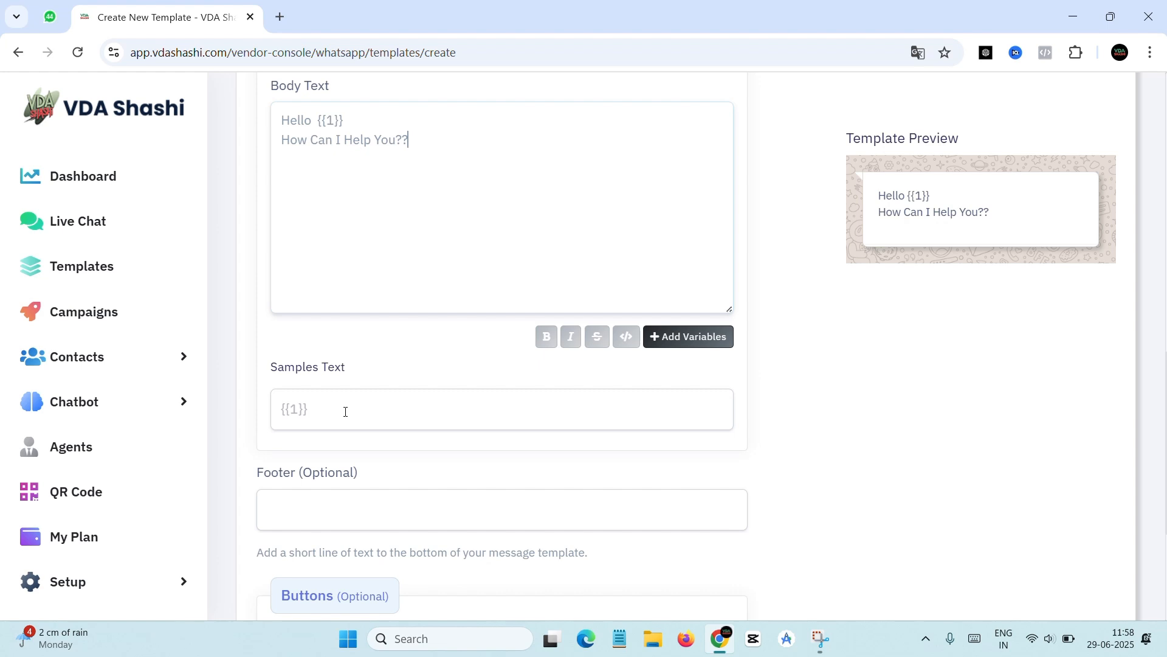
left_click(345, 412)
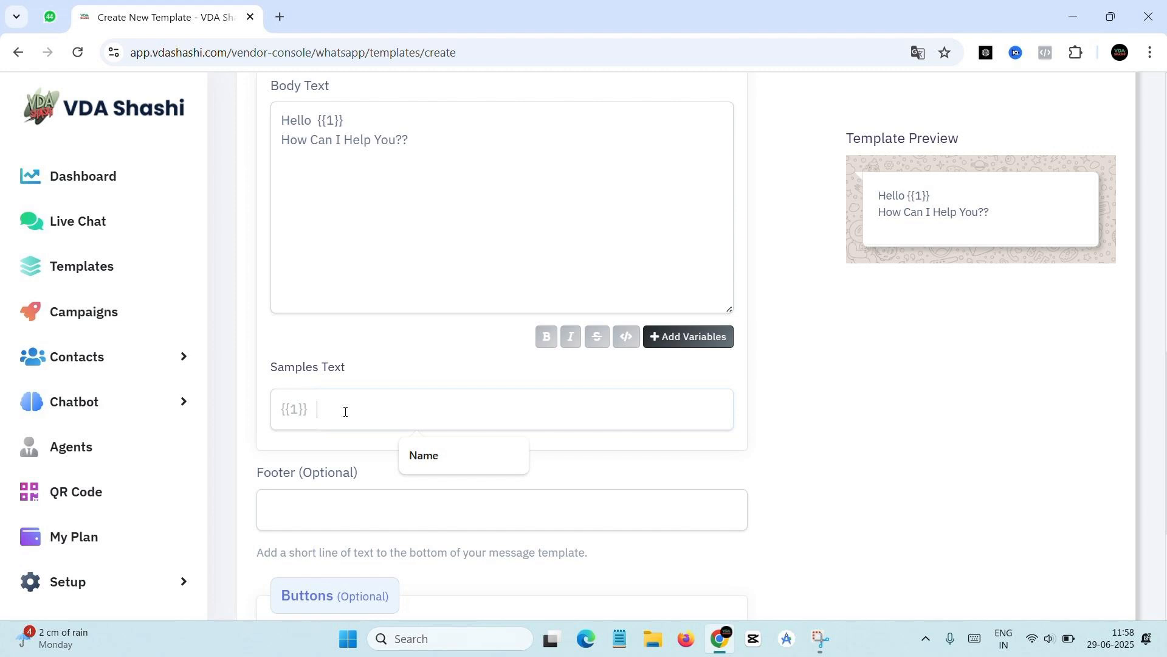
left_click(433, 465)
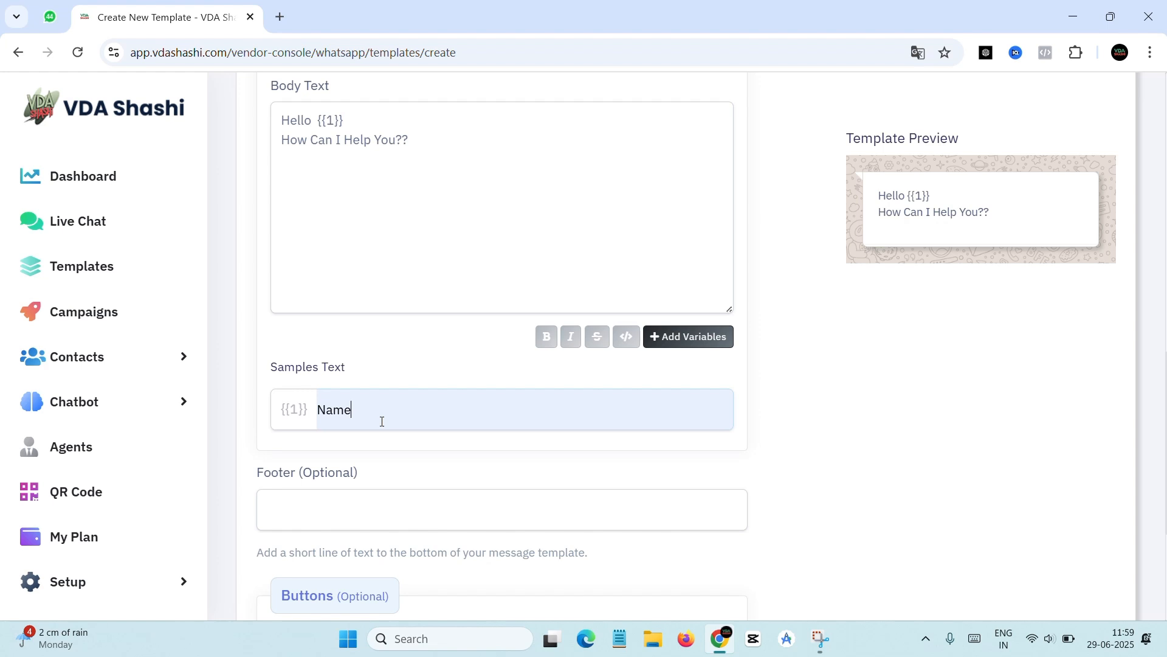
scroll(382, 422, "up", 1)
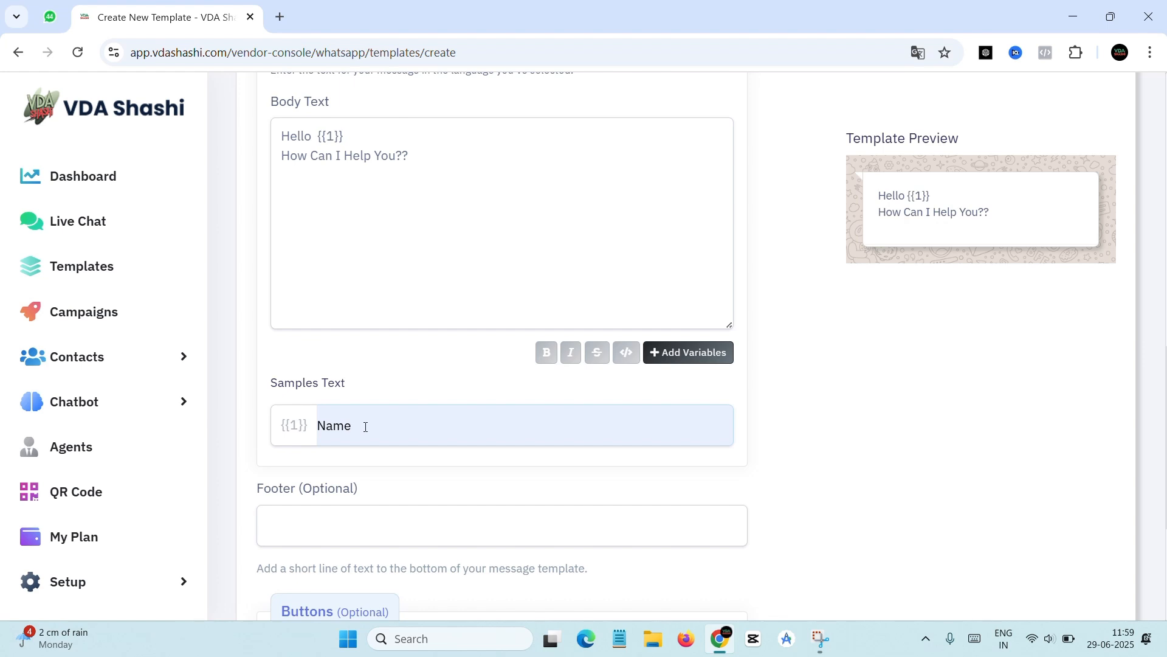
- Fill in the template footer with "Team VDA Shashi"
scroll(365, 426, "down", 4)
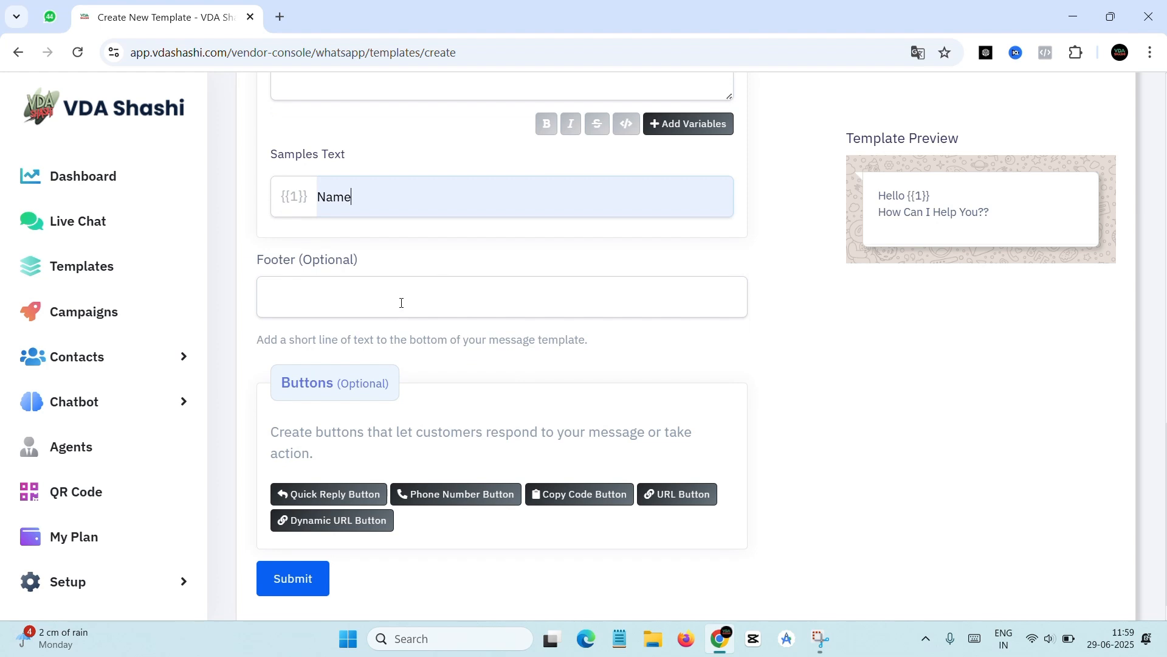
left_click(401, 303)
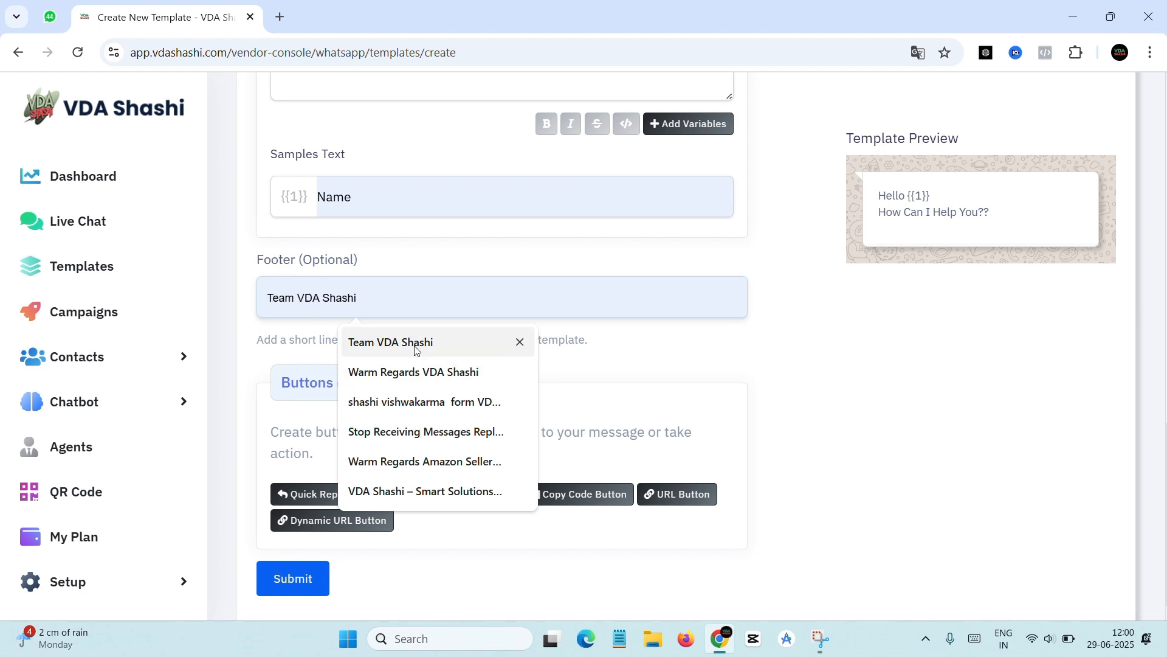
left_click(483, 343)
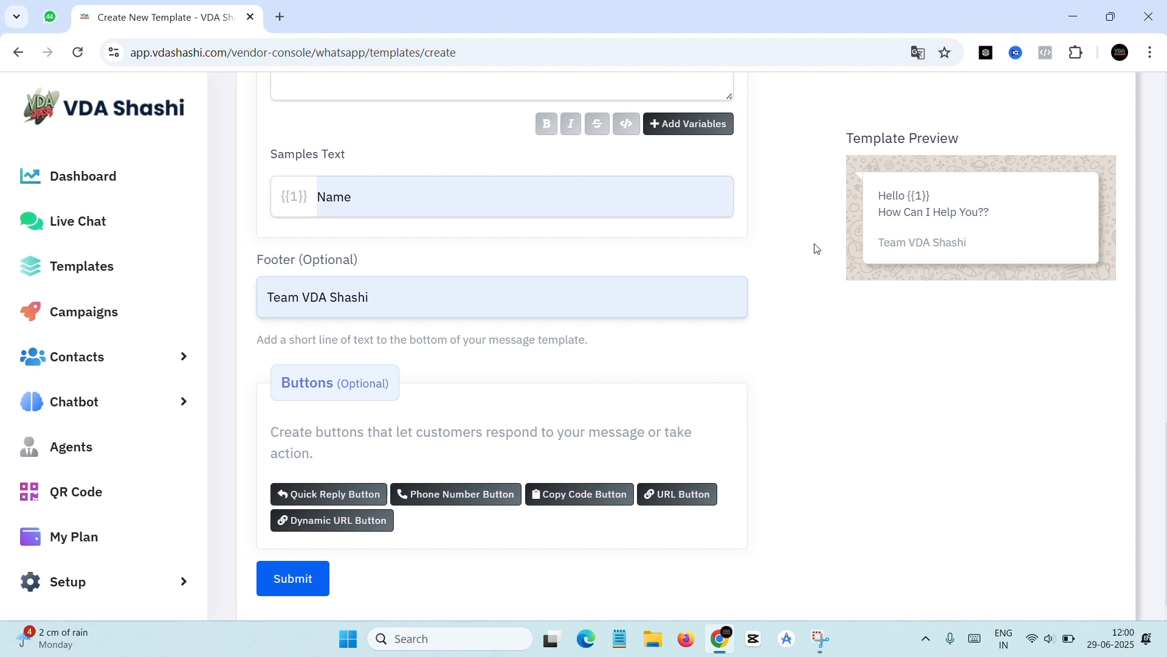
- Add a quick reply button with the text "Yes I am Interested"
scroll(464, 354, "down", 1)
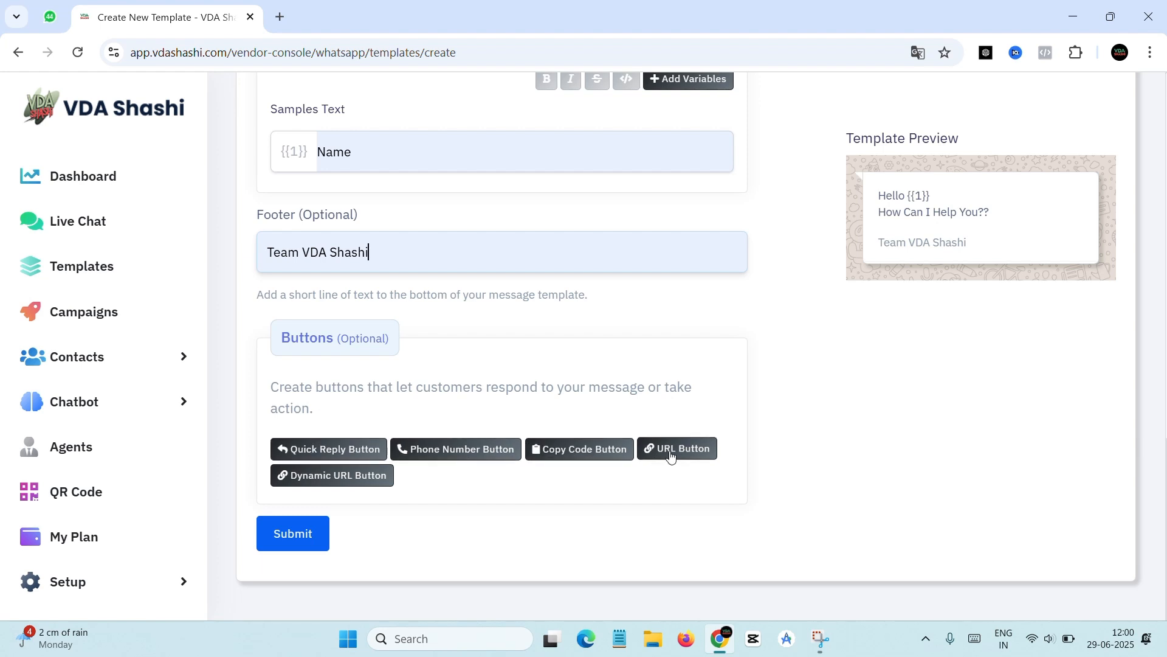
left_click(329, 454)
scroll(329, 450, "down", 3)
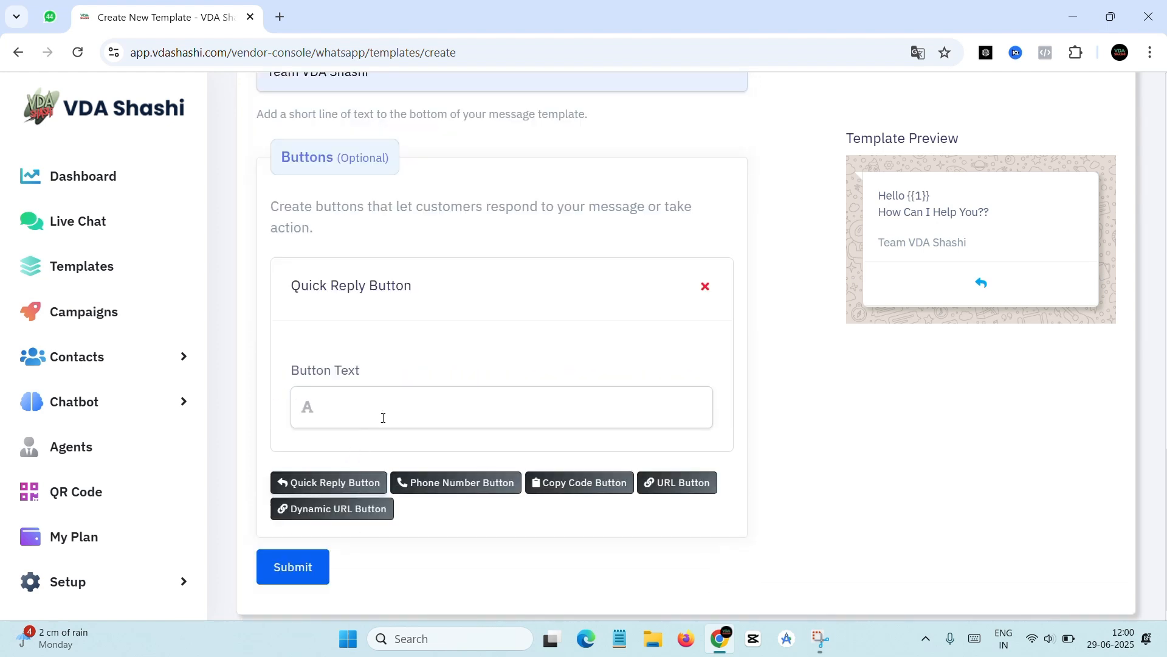
left_click(383, 418)
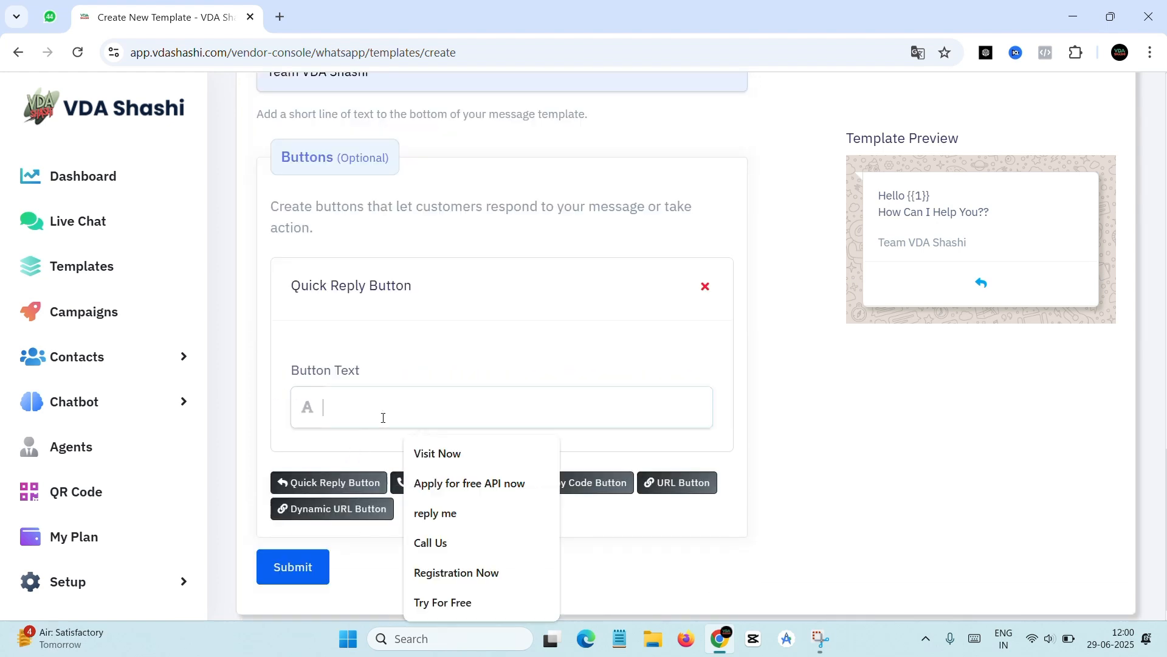
type("Ye")
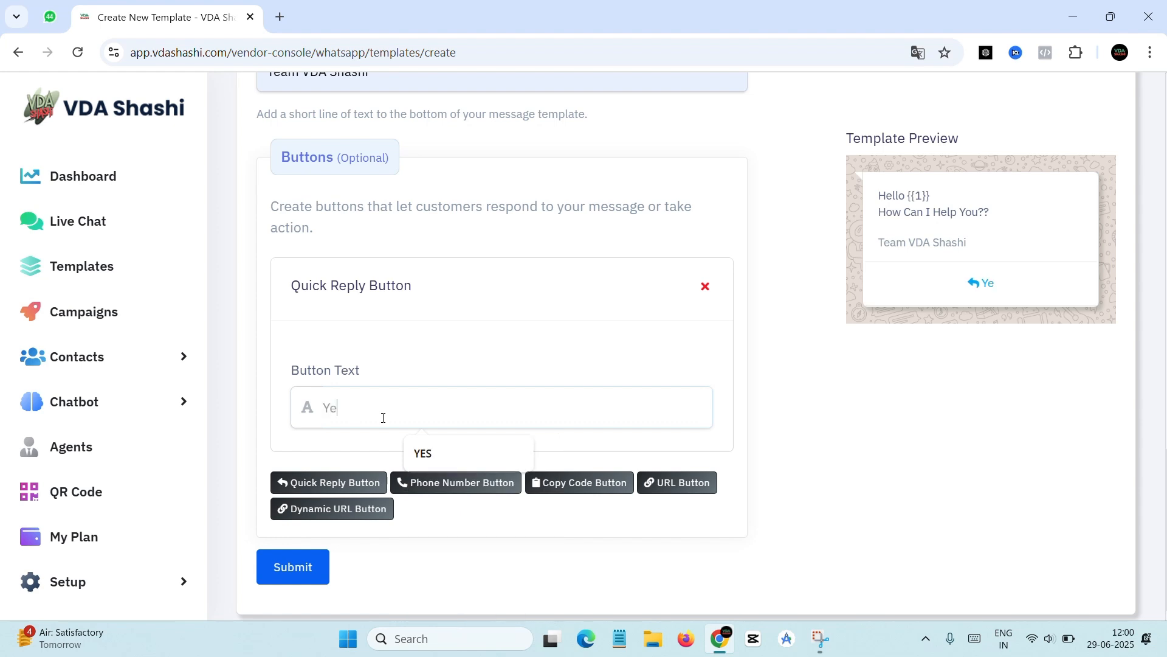
type("s I")
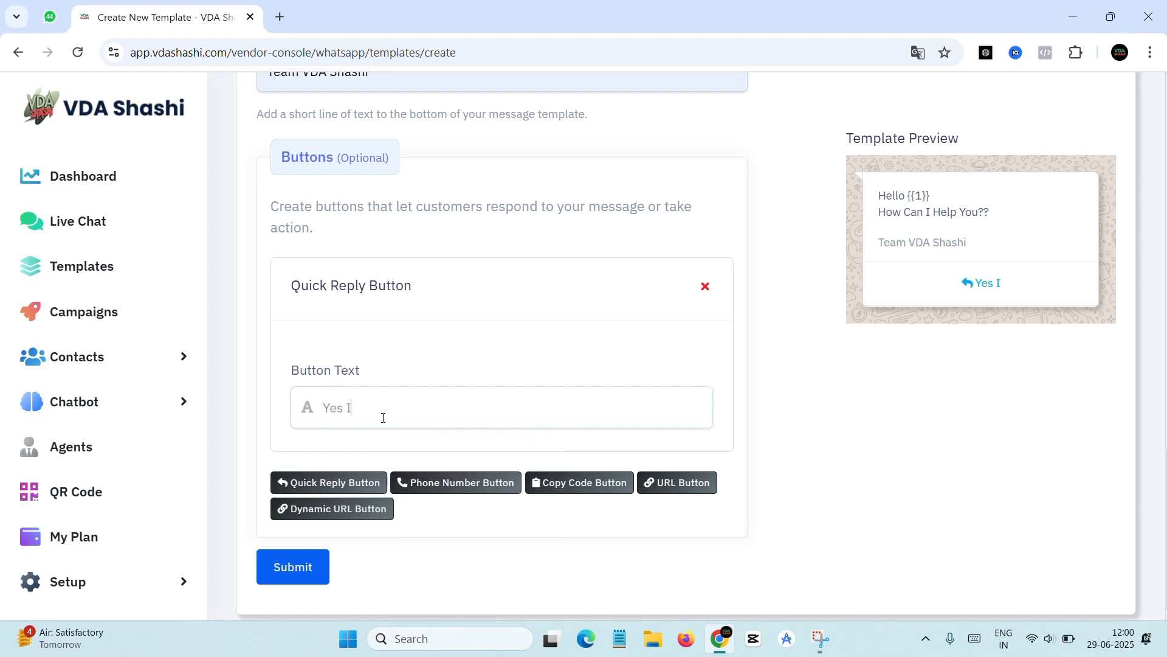
type(" am Intereste")
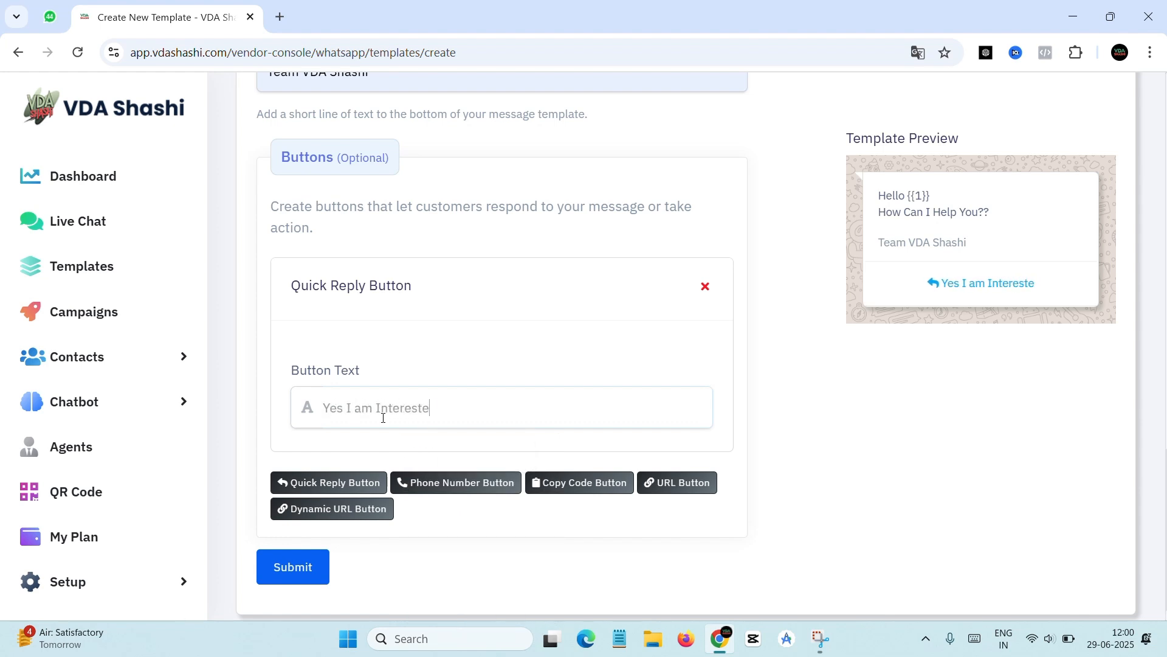
type("d")
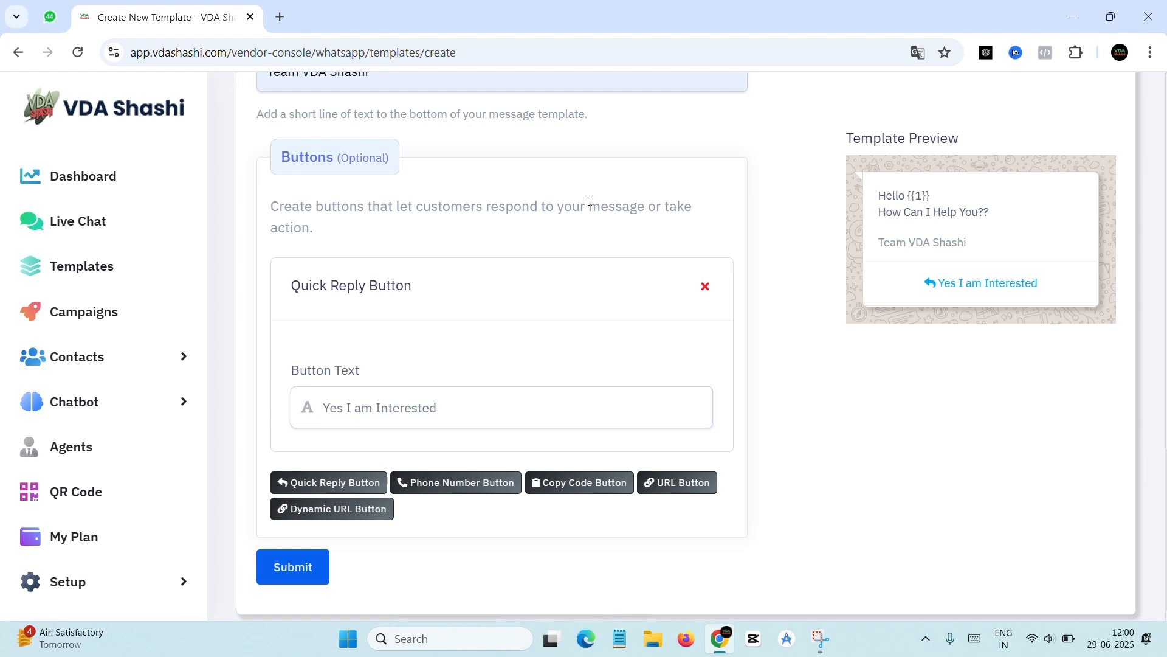
- Add a phone number button and a URL button below the quick reply button
scroll(488, 324, "down", 1)
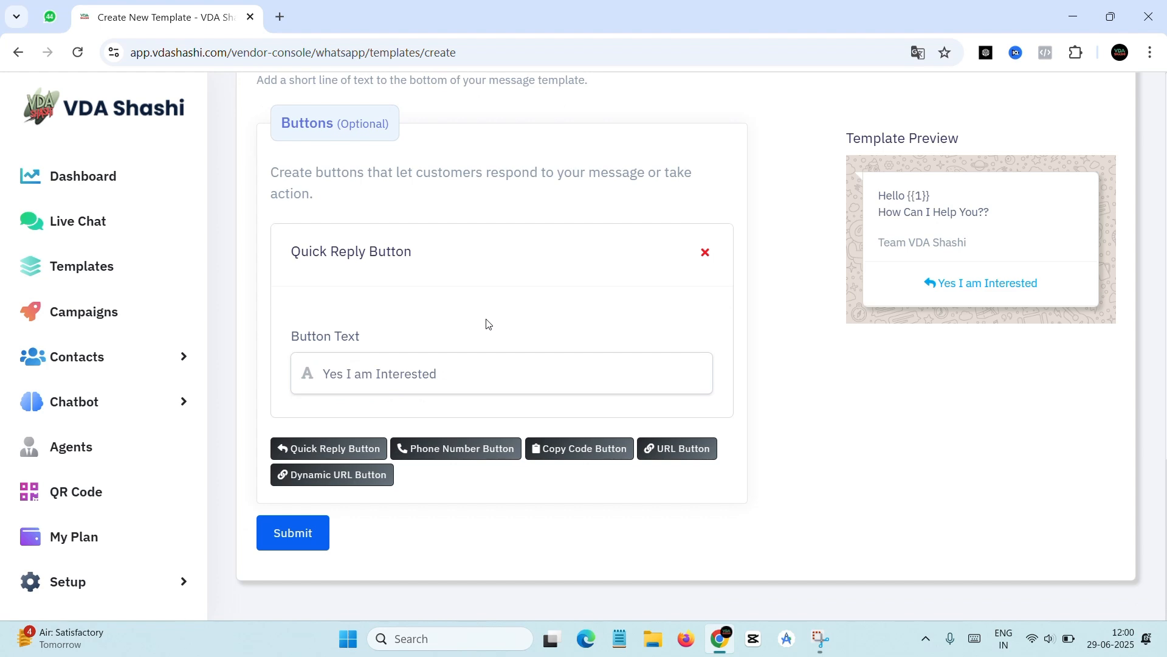
left_click(481, 447)
scroll(480, 449, "down", 2)
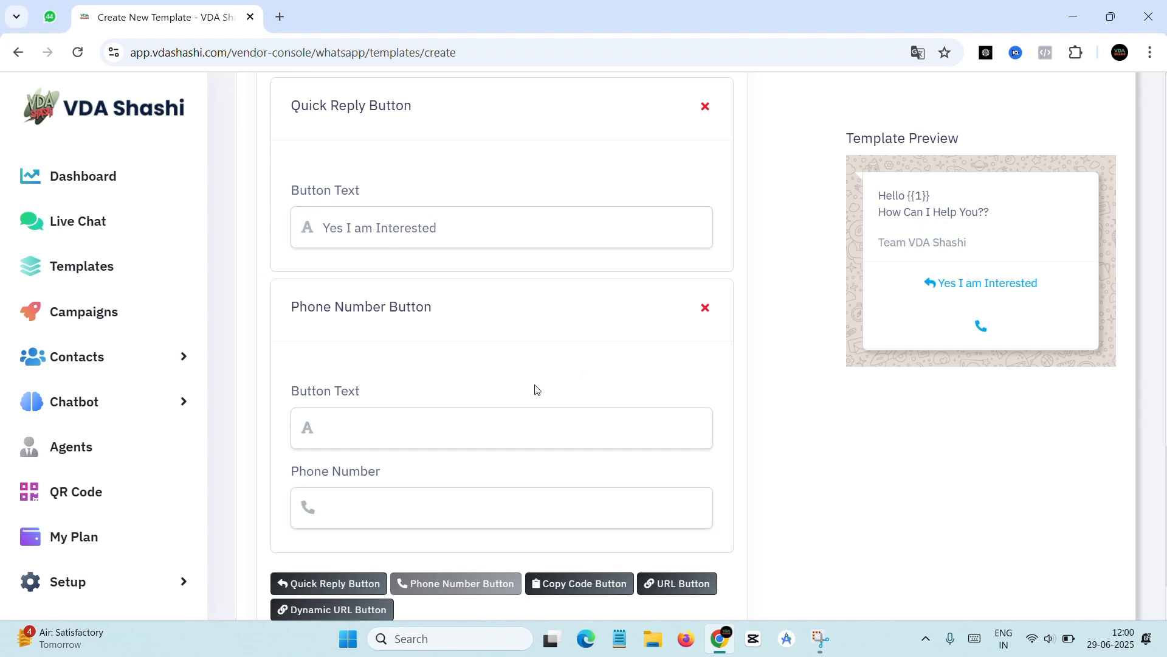
scroll(537, 389, "down", 3)
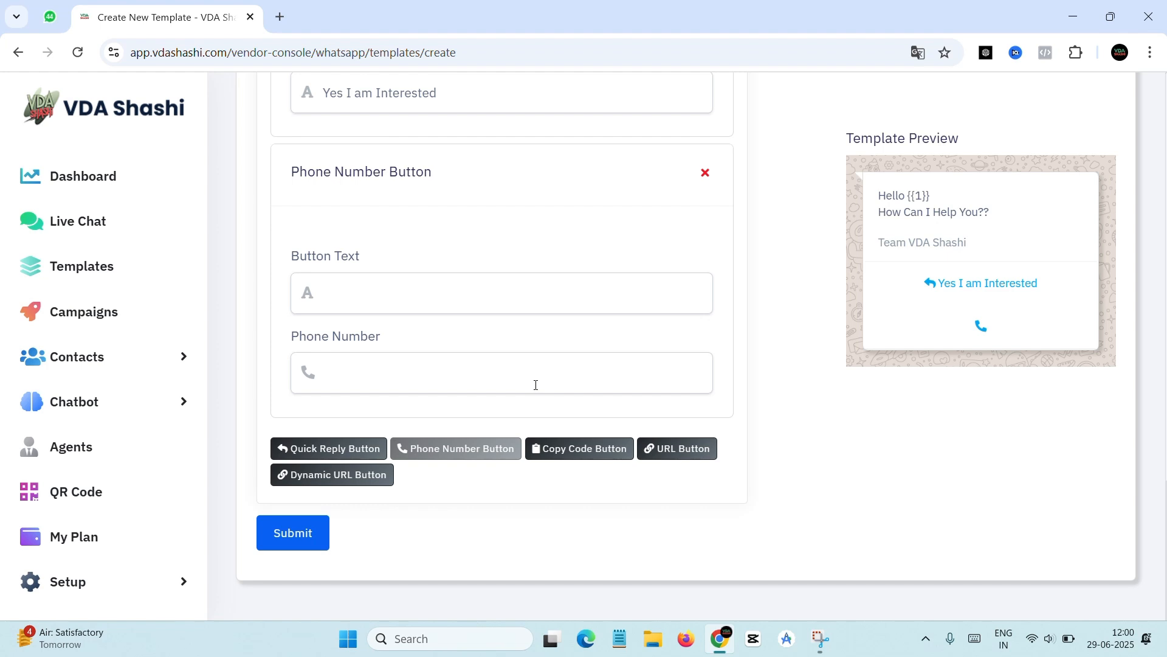
left_click(653, 449)
scroll(651, 448, "down", 4)
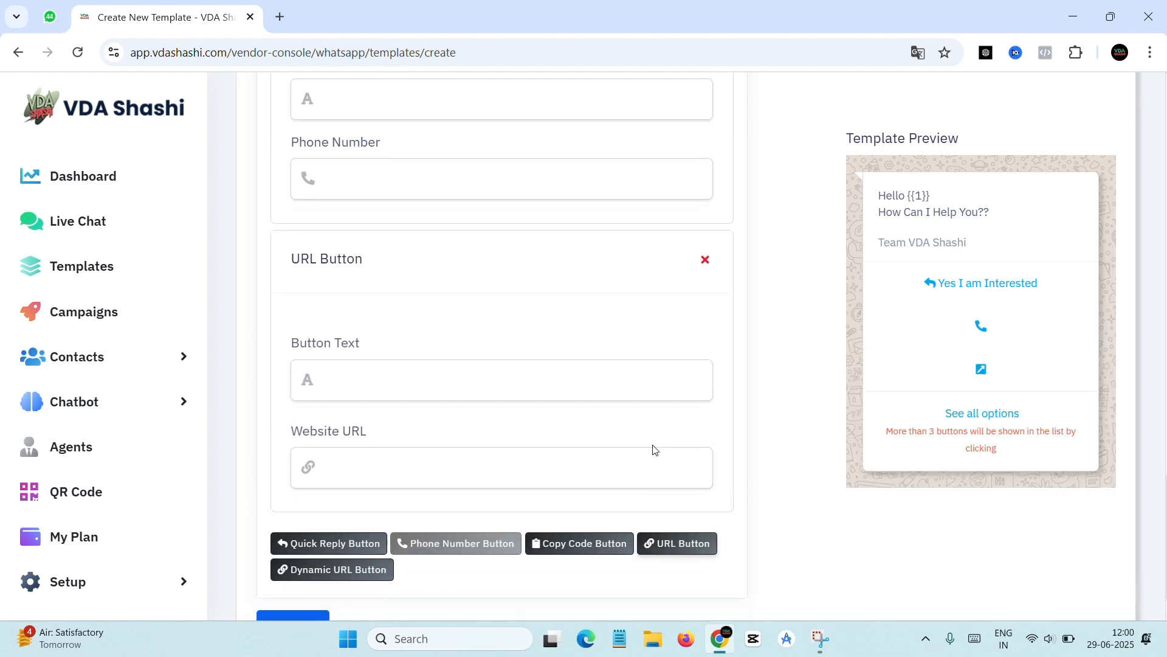
left_click(468, 385)
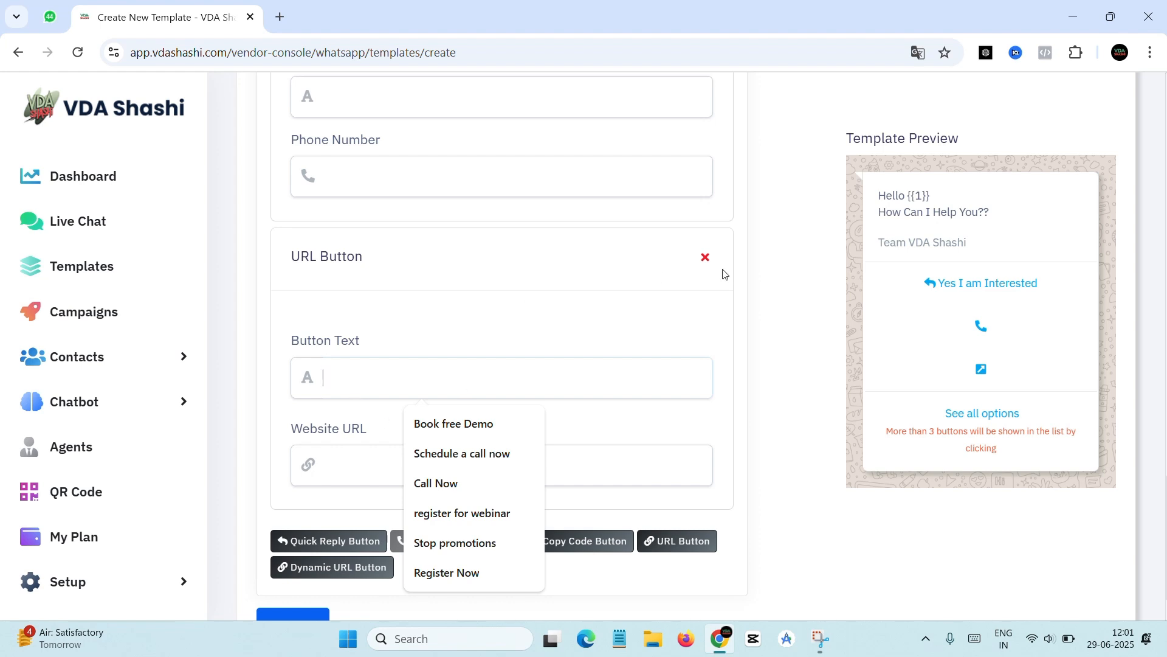
- Remove the URL, phone number and quick reply buttons from the template and submit it
left_click(705, 259)
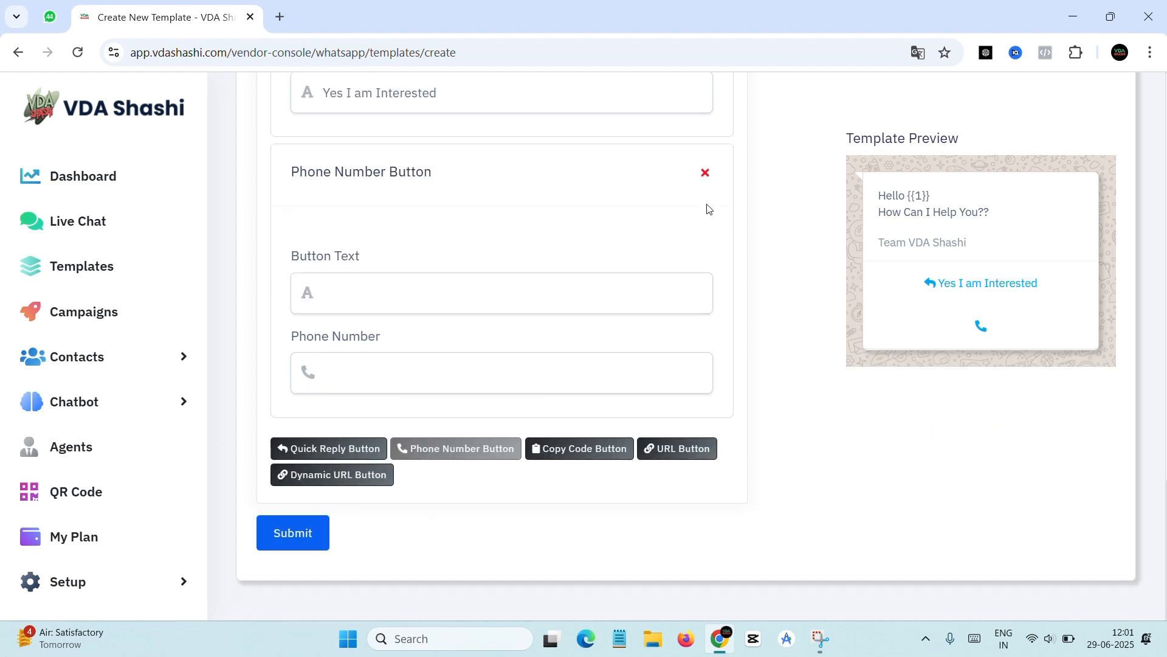
left_click(705, 173)
scroll(706, 177, "up", 1)
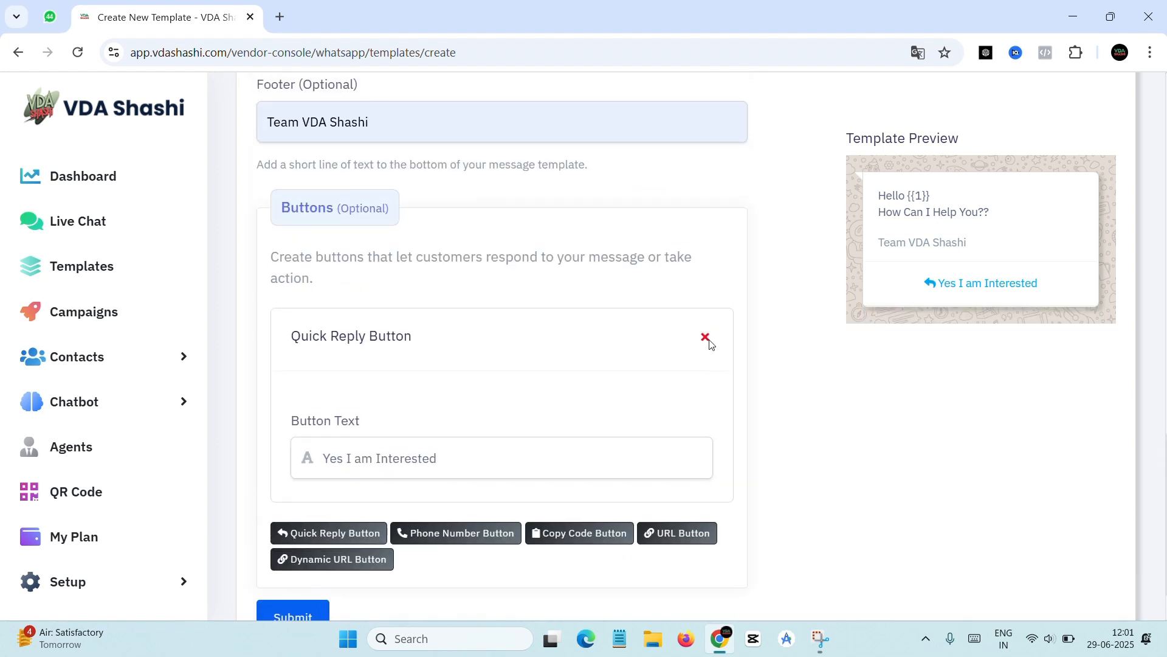
left_click(707, 339)
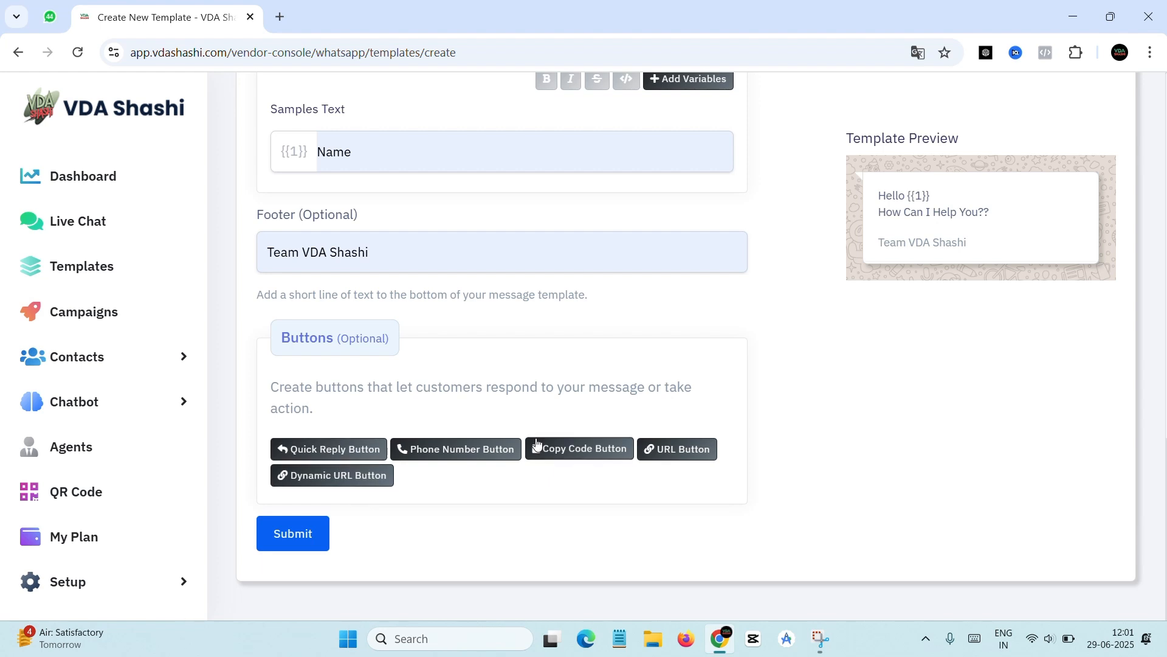
left_click(292, 535)
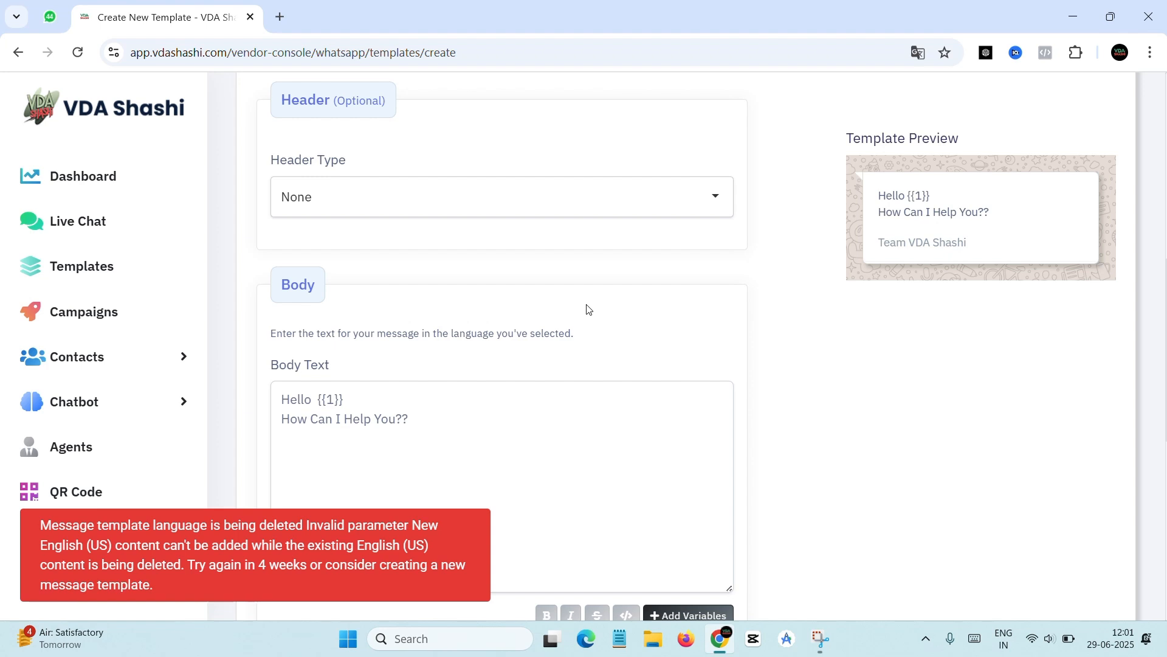
- Change the template name to test_2 and submit the template again
scroll(453, 331, "up", 1)
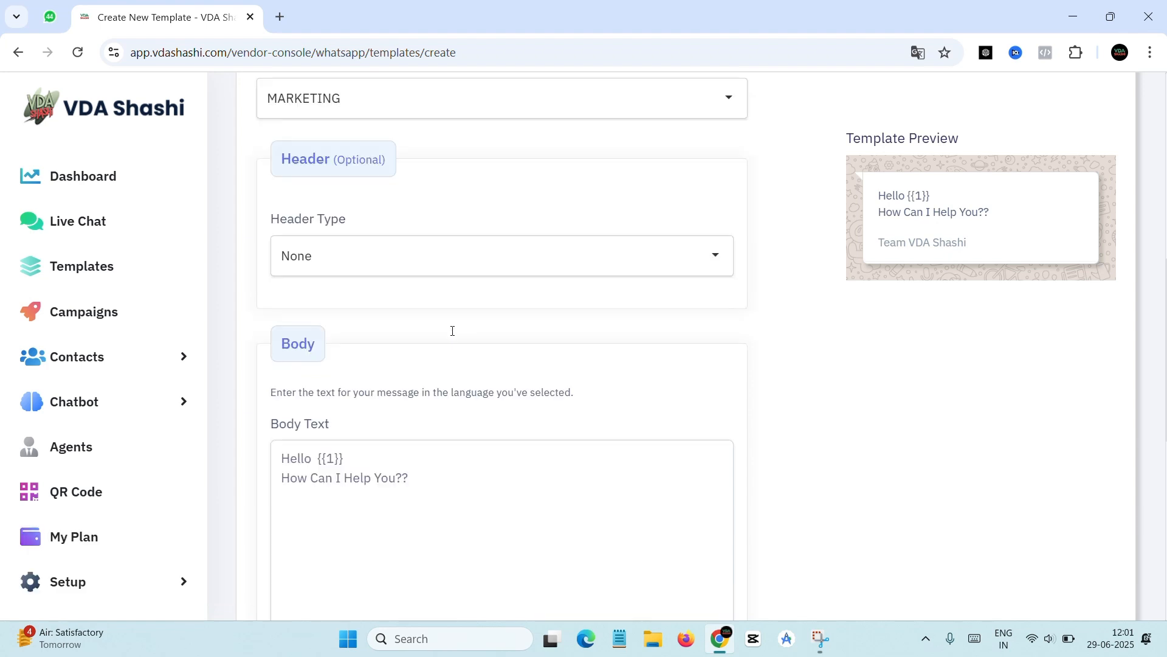
scroll(452, 330, "up", 8)
left_click(427, 439)
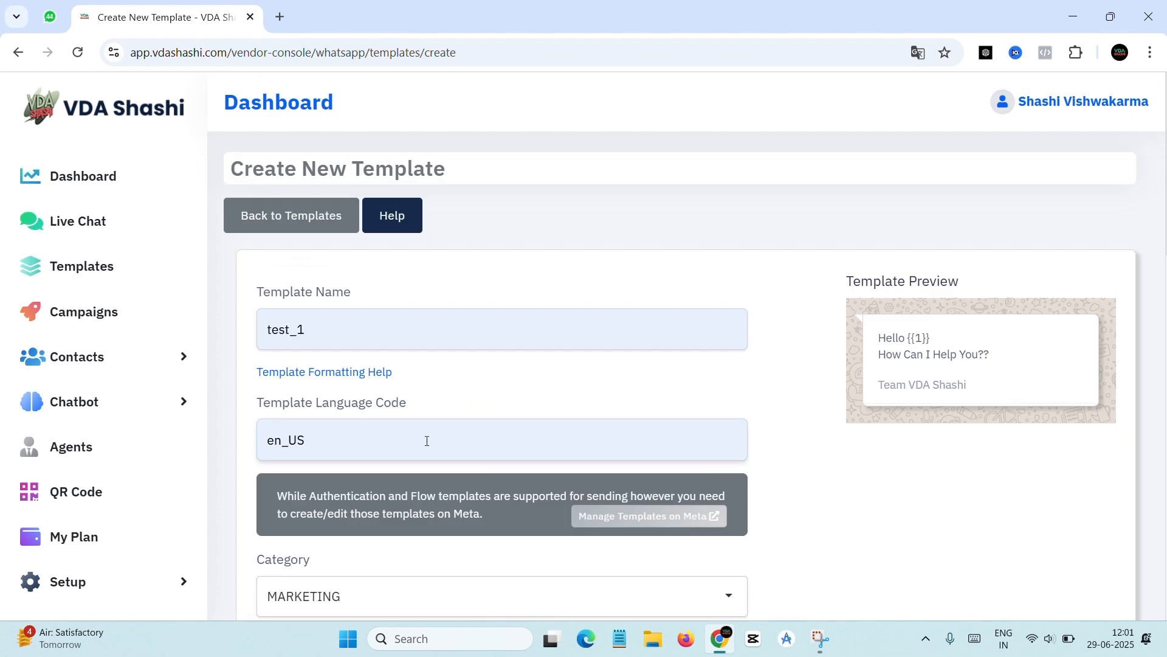
left_click(323, 334)
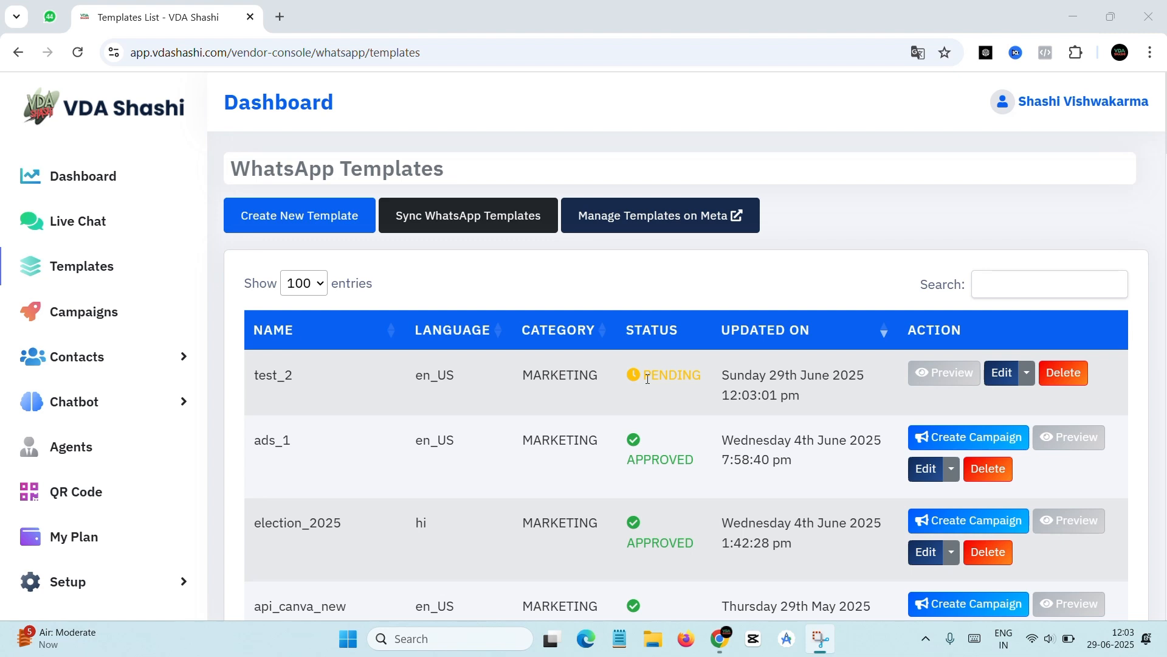
- Sync the WhatsApp templates and start a new campaign from the test_2 template
left_click(484, 227)
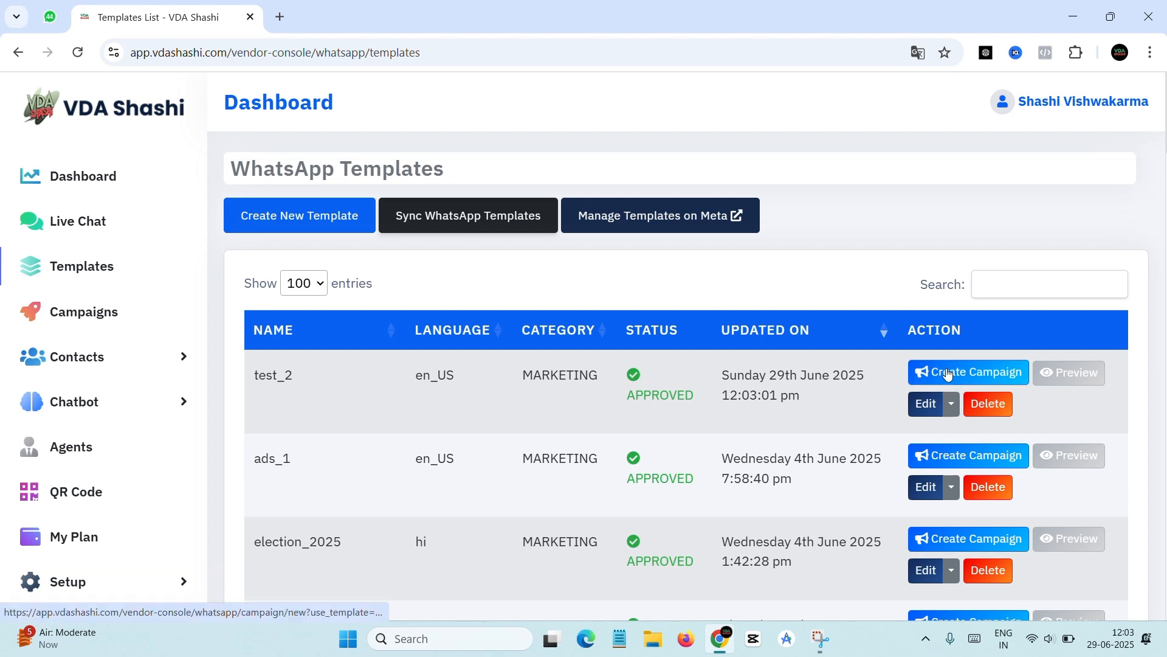
left_click(992, 377)
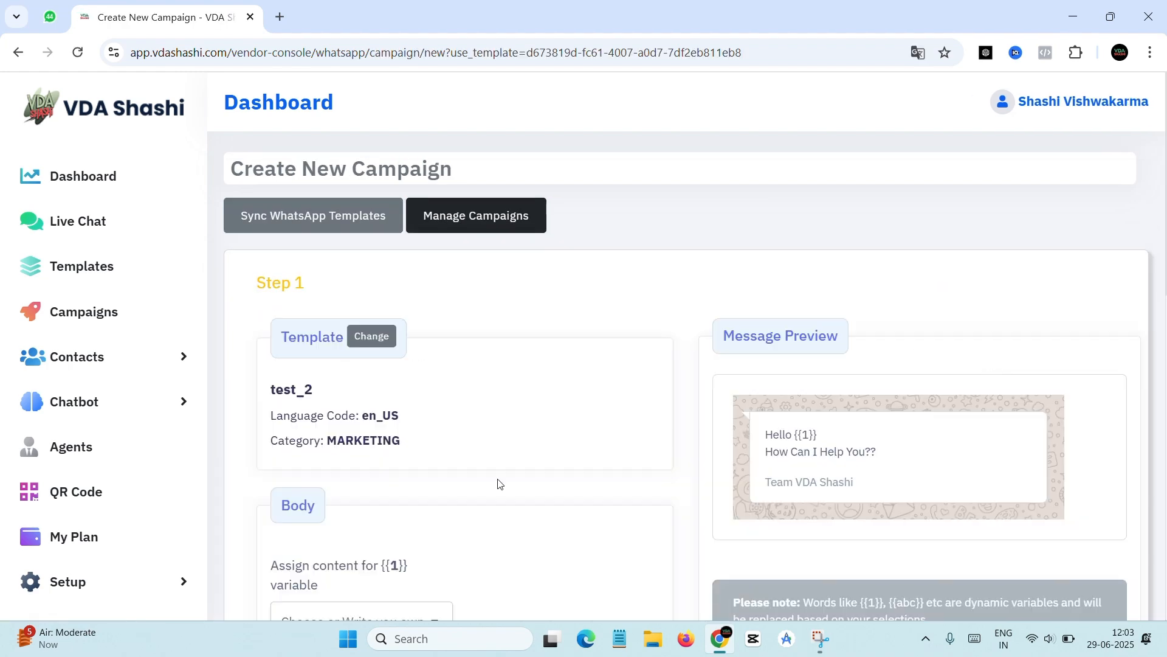
scroll(500, 484, "down", 2)
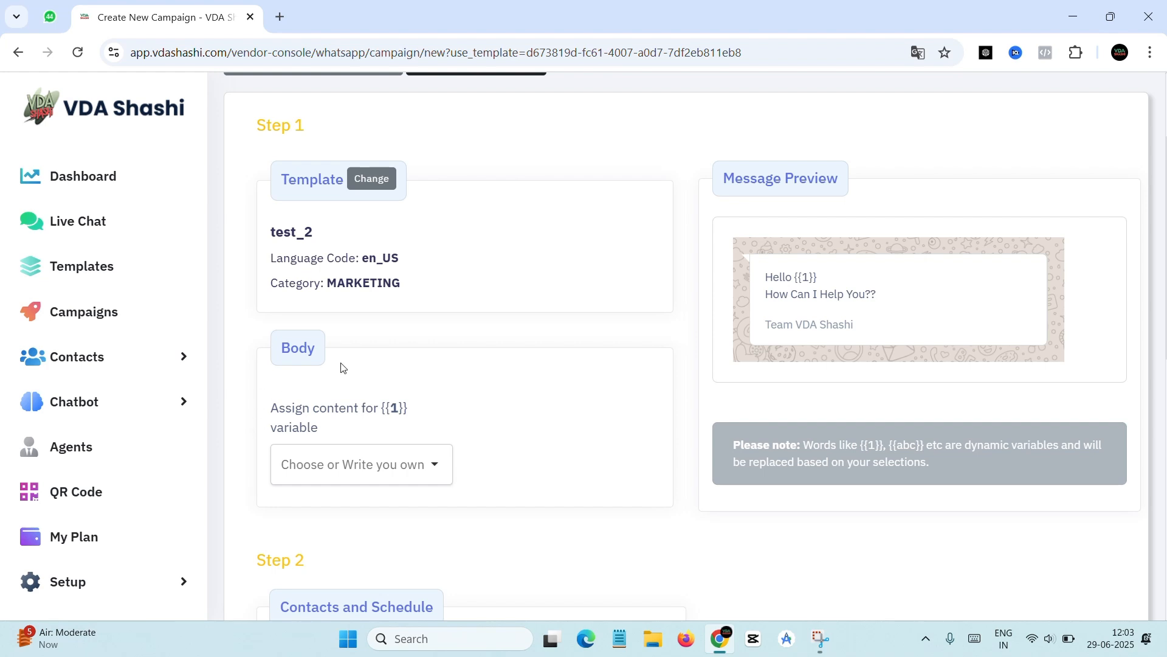
scroll(353, 368, "up", 2)
scroll(363, 366, "down", 2)
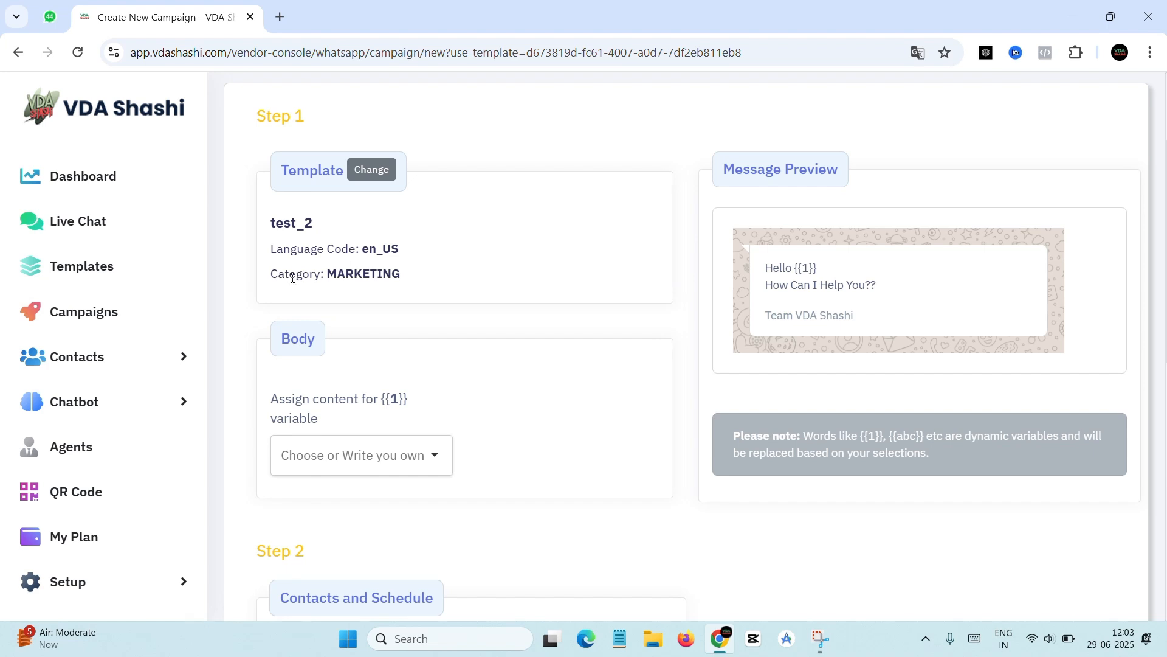
- Assign Contact Full Name as the content of the campaign's {{1}} body variable
scroll(436, 336, "down", 3)
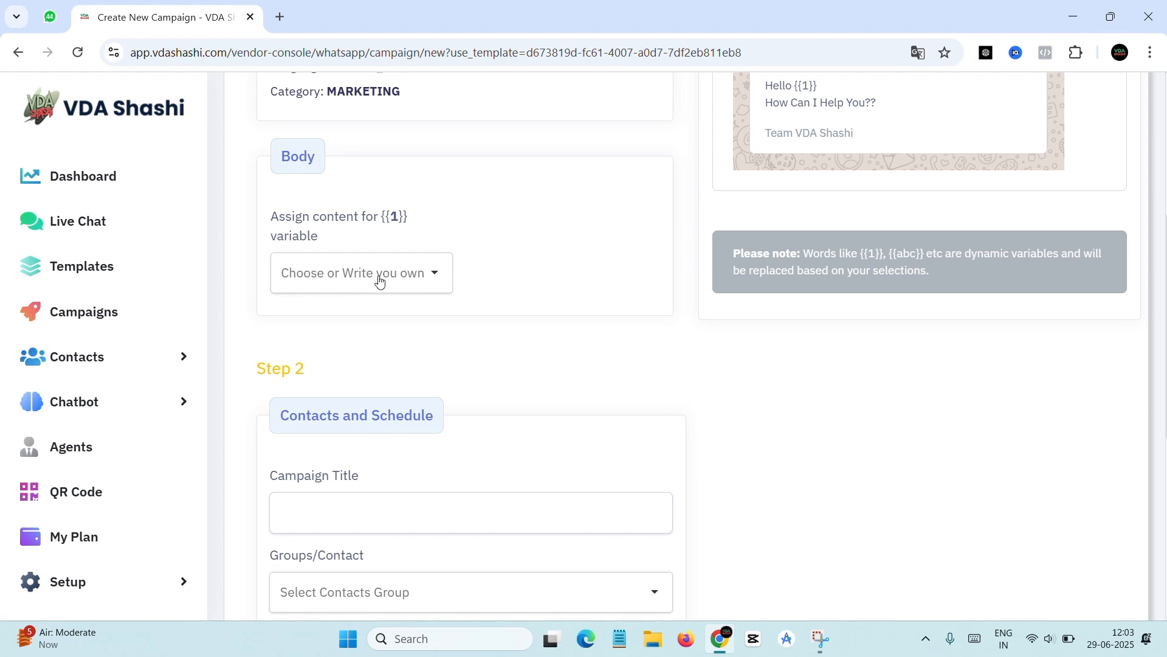
left_click(356, 276)
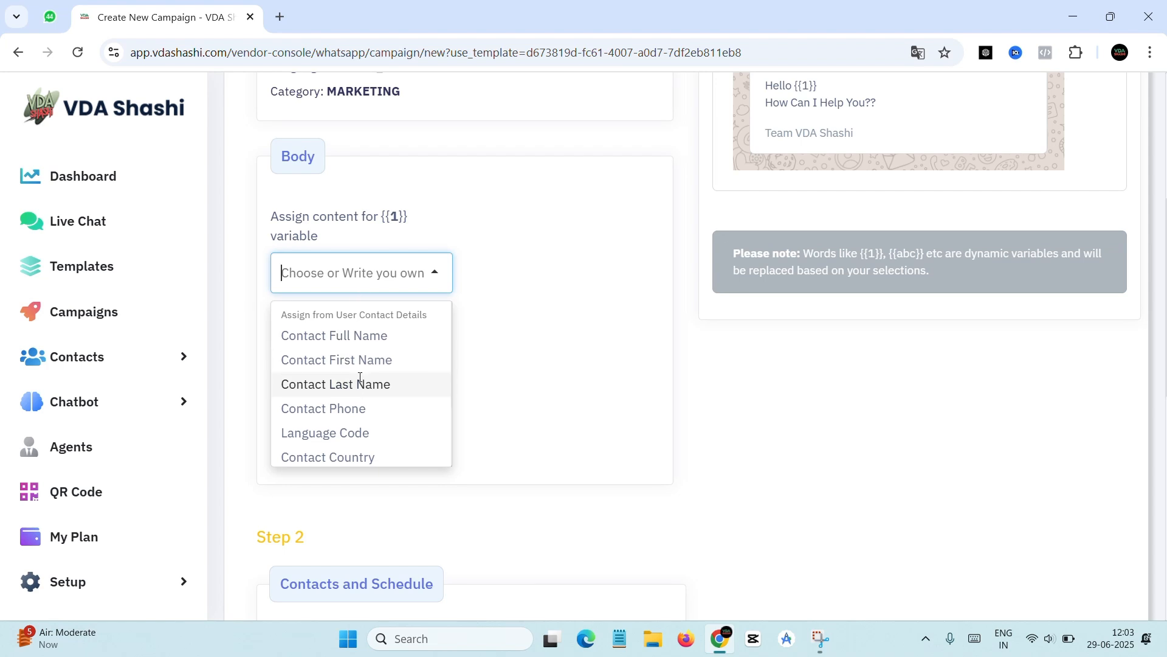
scroll(359, 378, "down", 2)
scroll(360, 377, "up", 3)
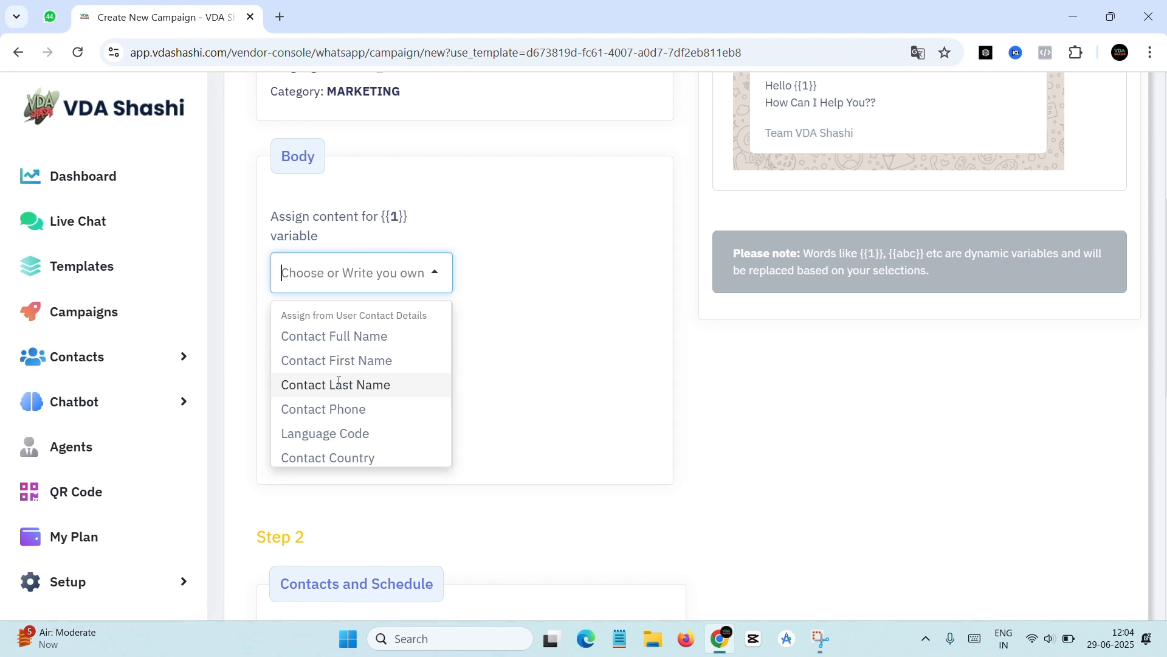
left_click(356, 338)
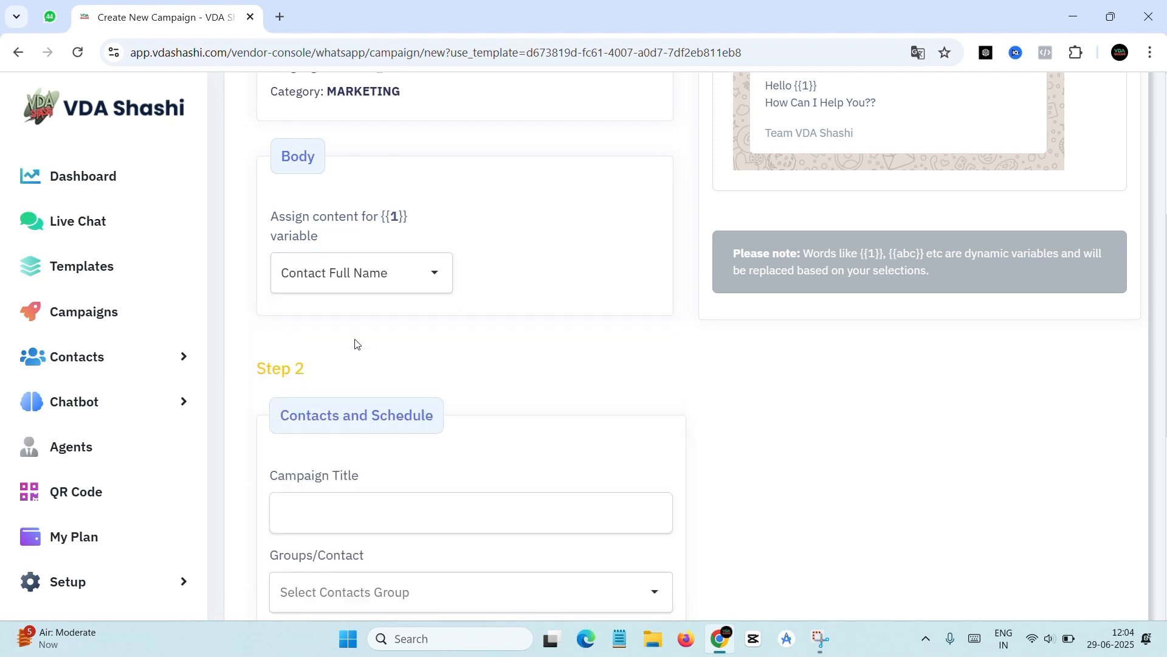
- Enter "test" as the campaign title
scroll(440, 357, "up", 1)
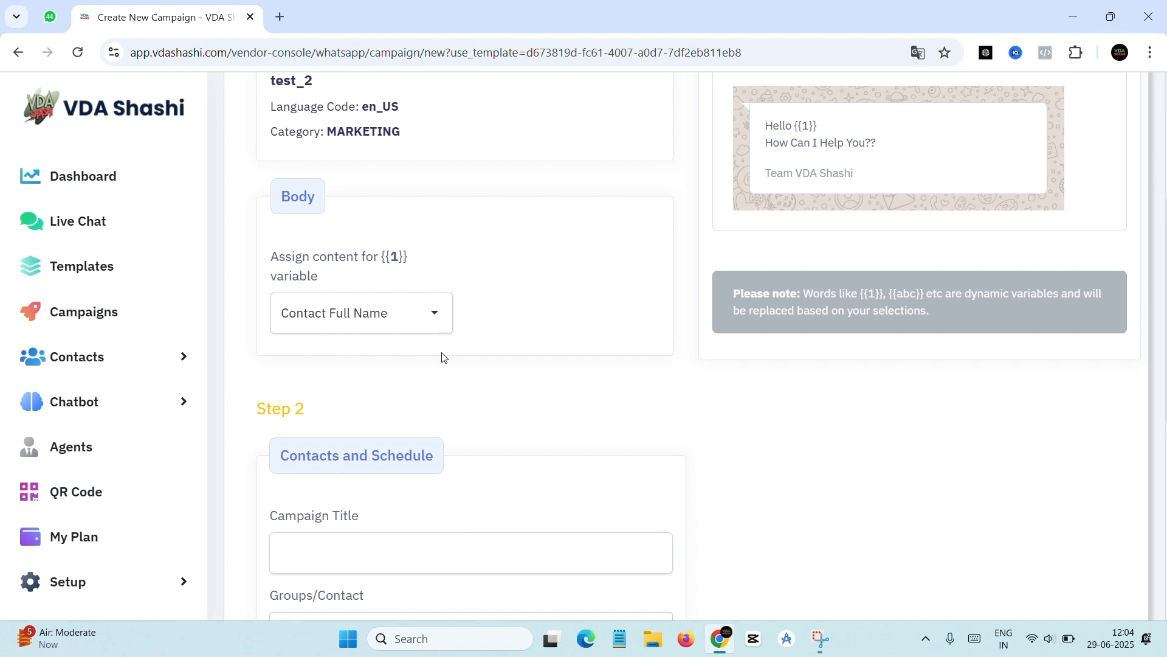
scroll(444, 358, "down", 2)
scroll(443, 358, "down", 1)
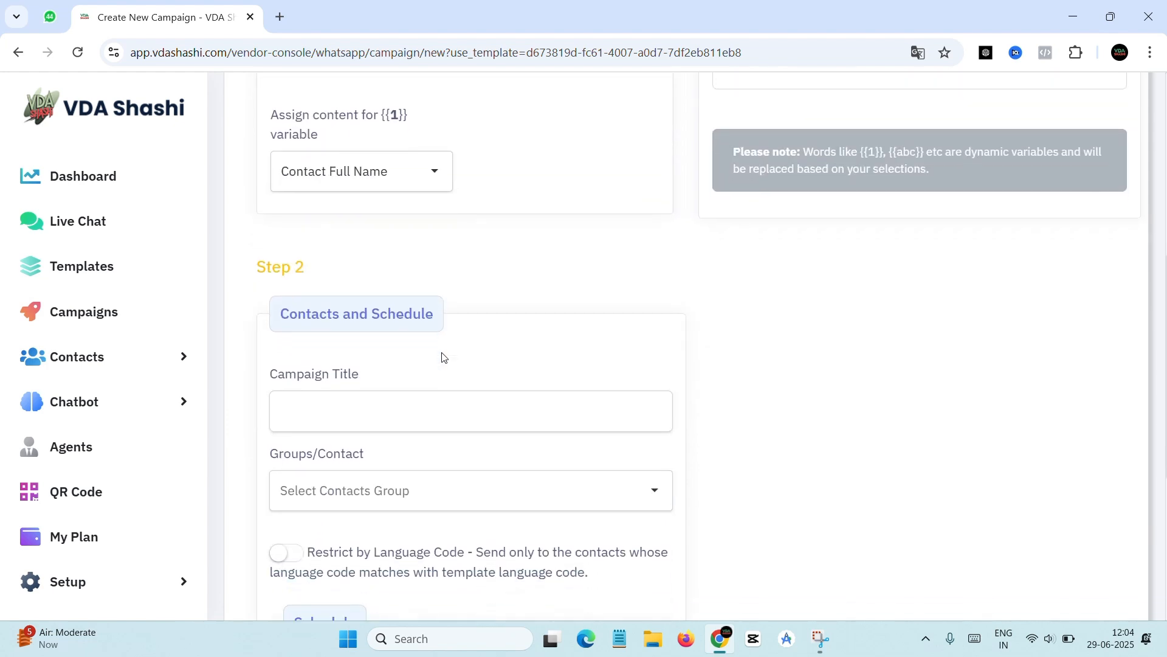
scroll(443, 357, "down", 1)
left_click(398, 328)
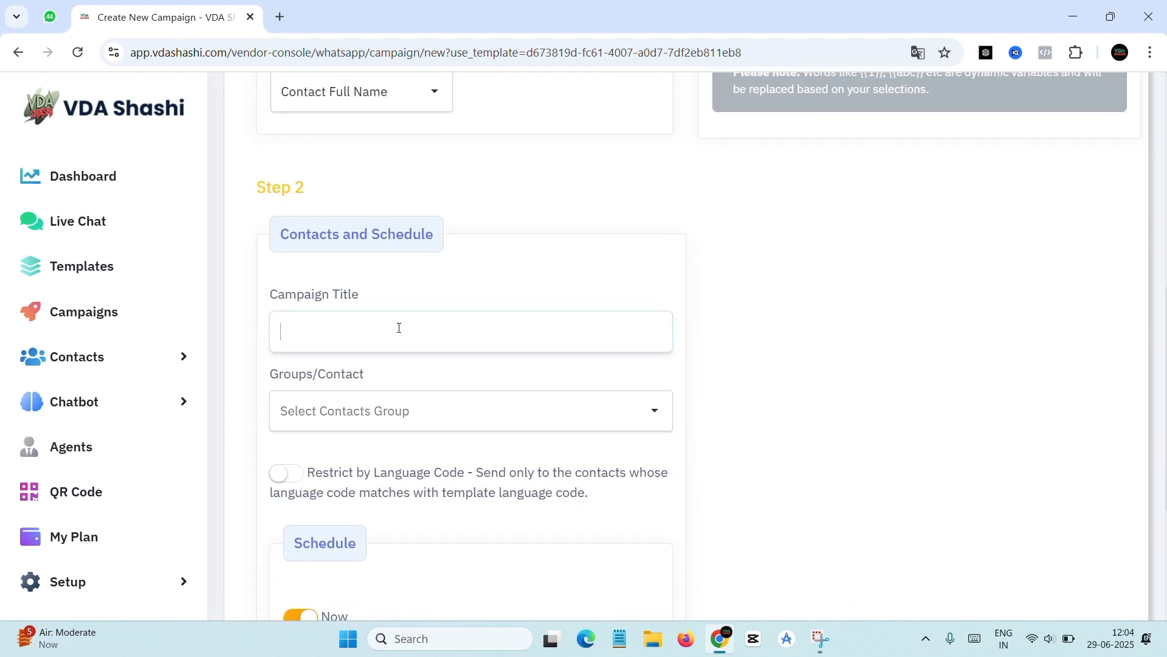
type("test")
- Choose All Contacts as the campaign's recipient group and review the other groups and the schedule settings
scroll(399, 328, "down", 2)
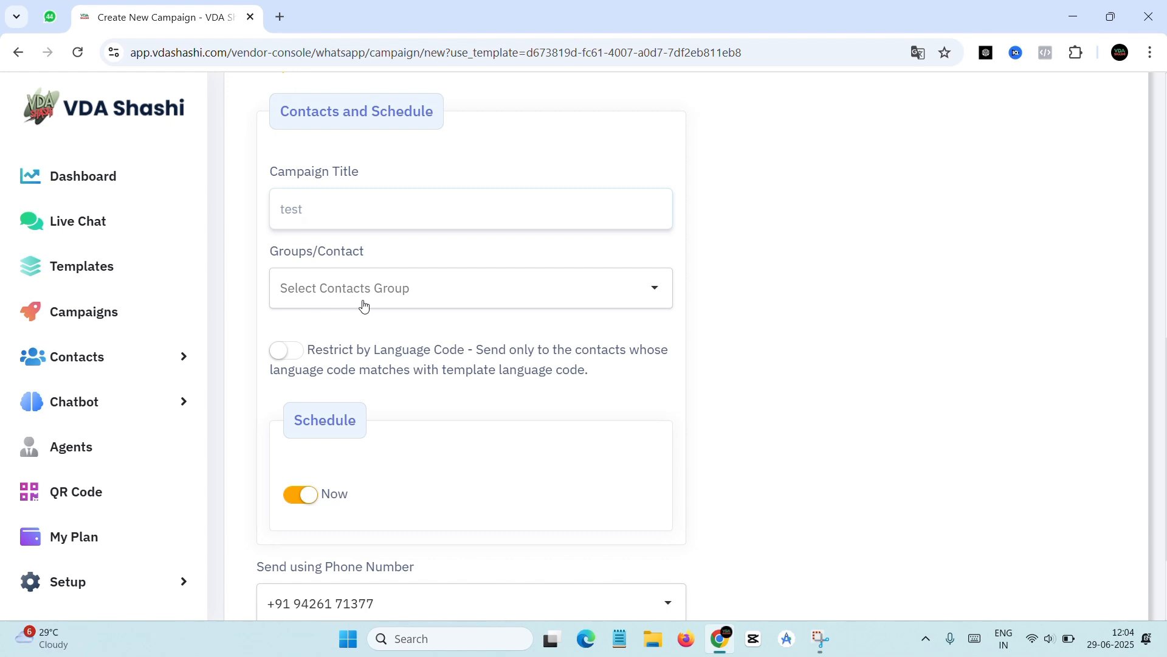
left_click(364, 302)
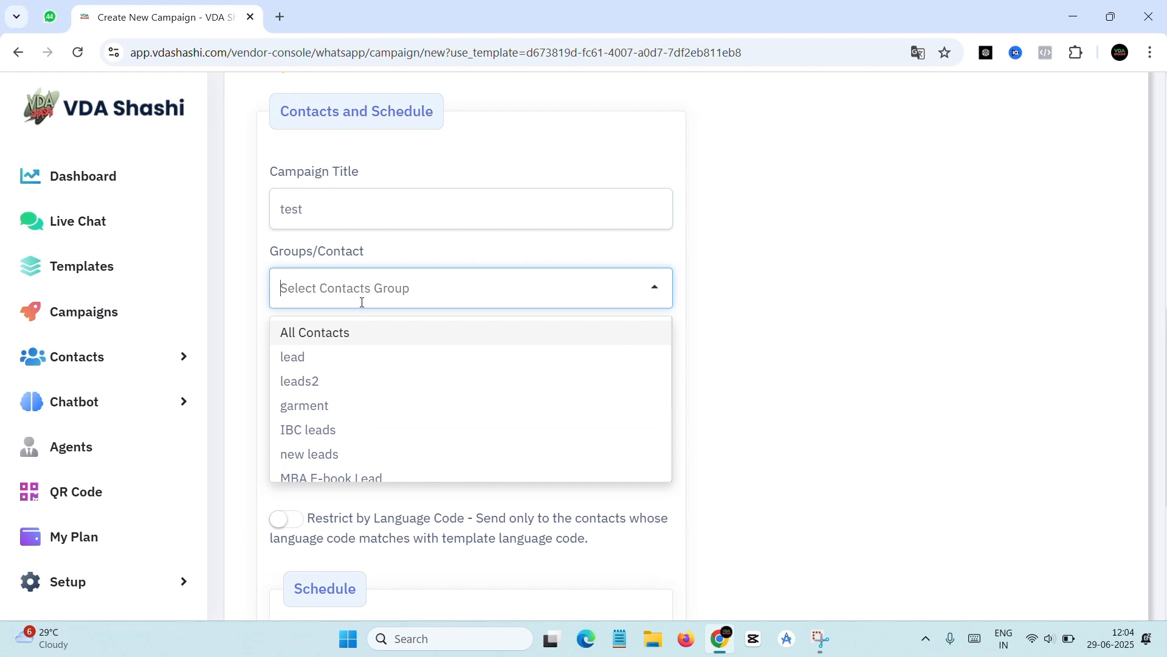
left_click(317, 340)
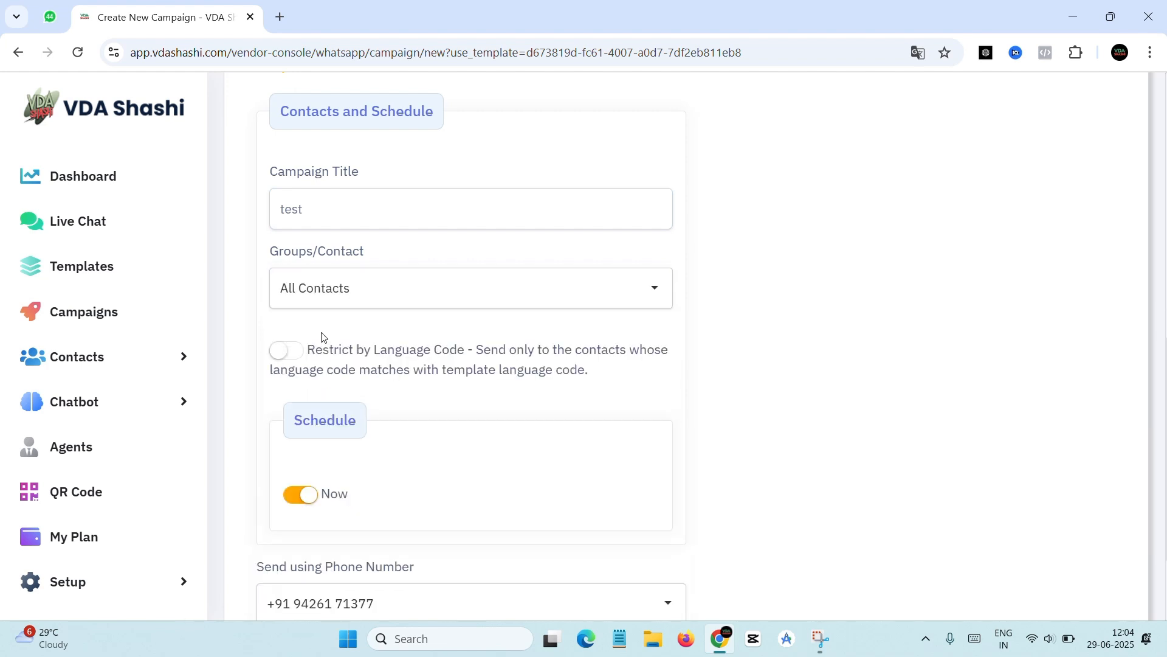
left_click(395, 296)
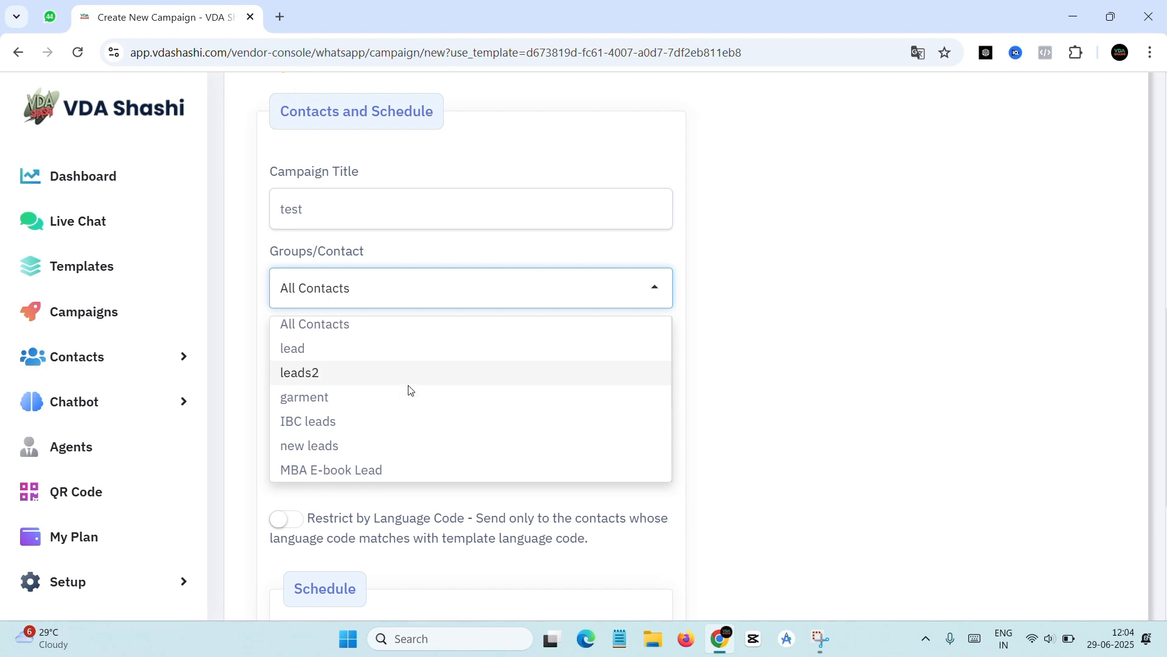
scroll(425, 392, "down", 3)
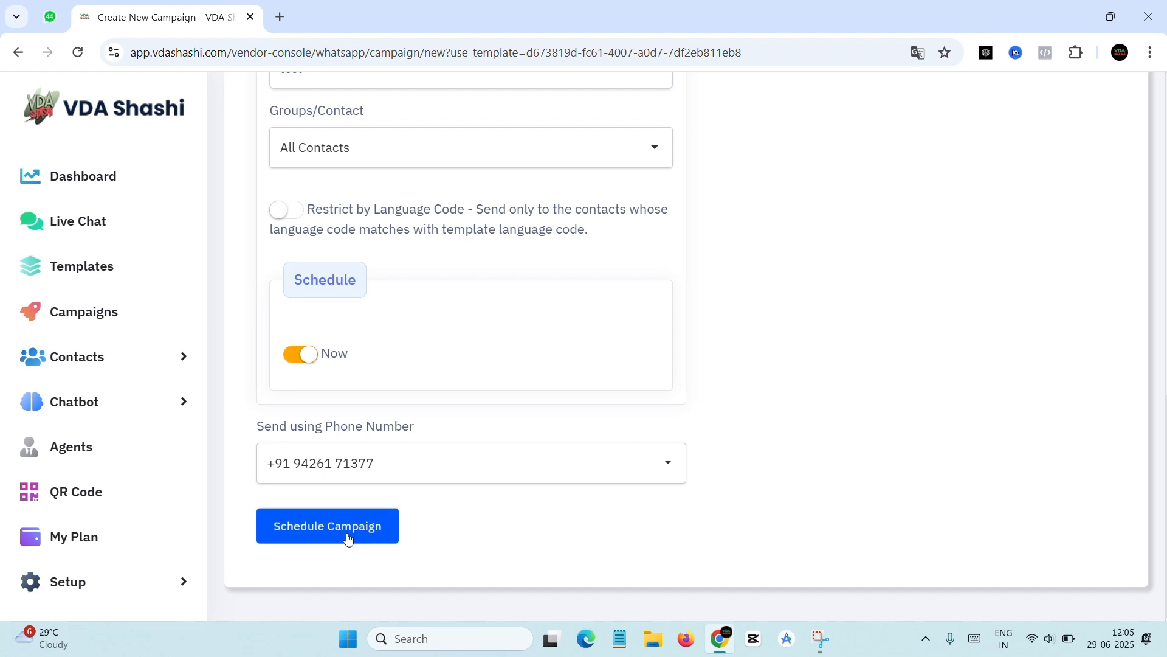
- Open the dashboard of the ads campaign and examine its delivery statistics and the message status of each contact
scroll(469, 465, "up", 10)
left_click(78, 312)
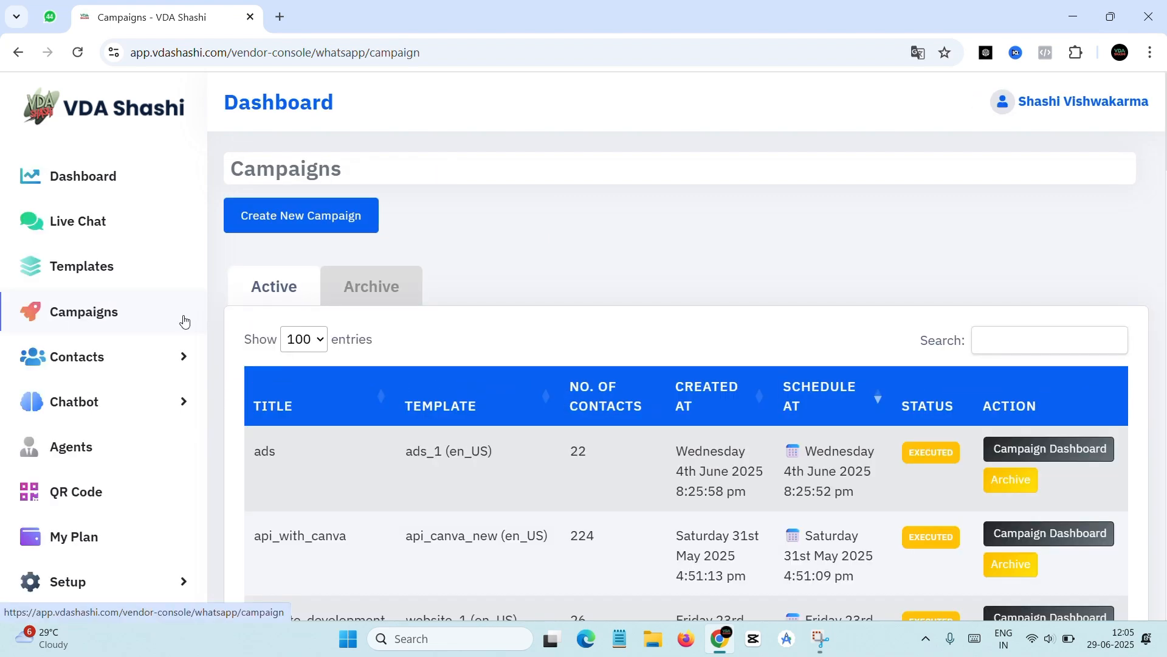
scroll(614, 531, "down", 8)
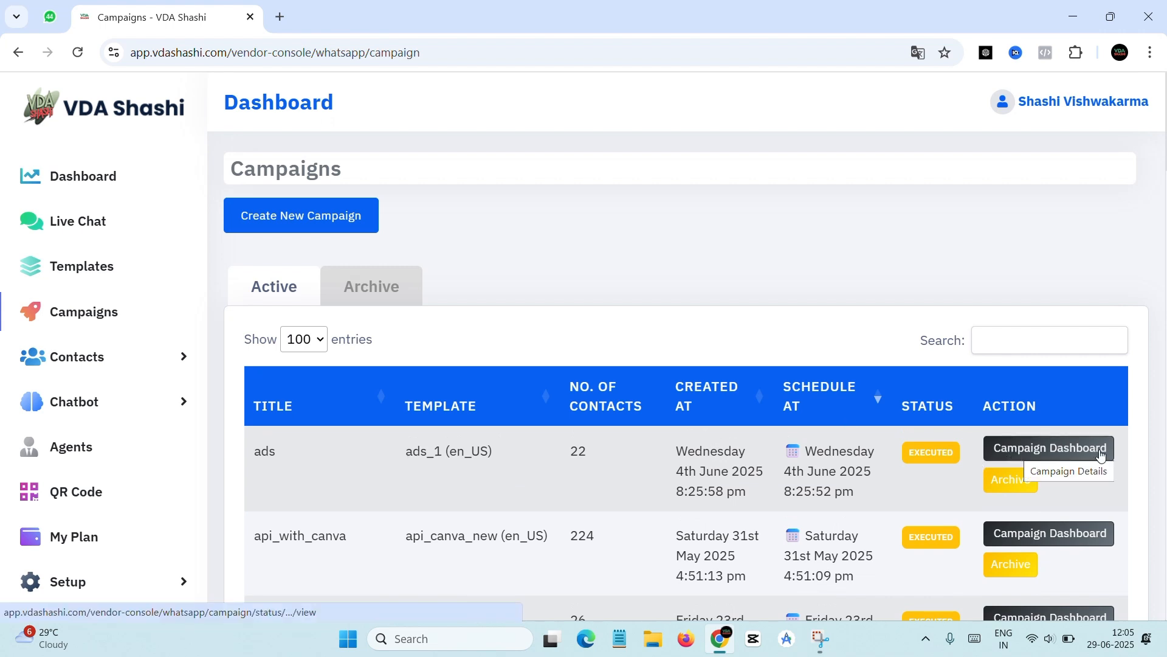
left_click(1027, 449)
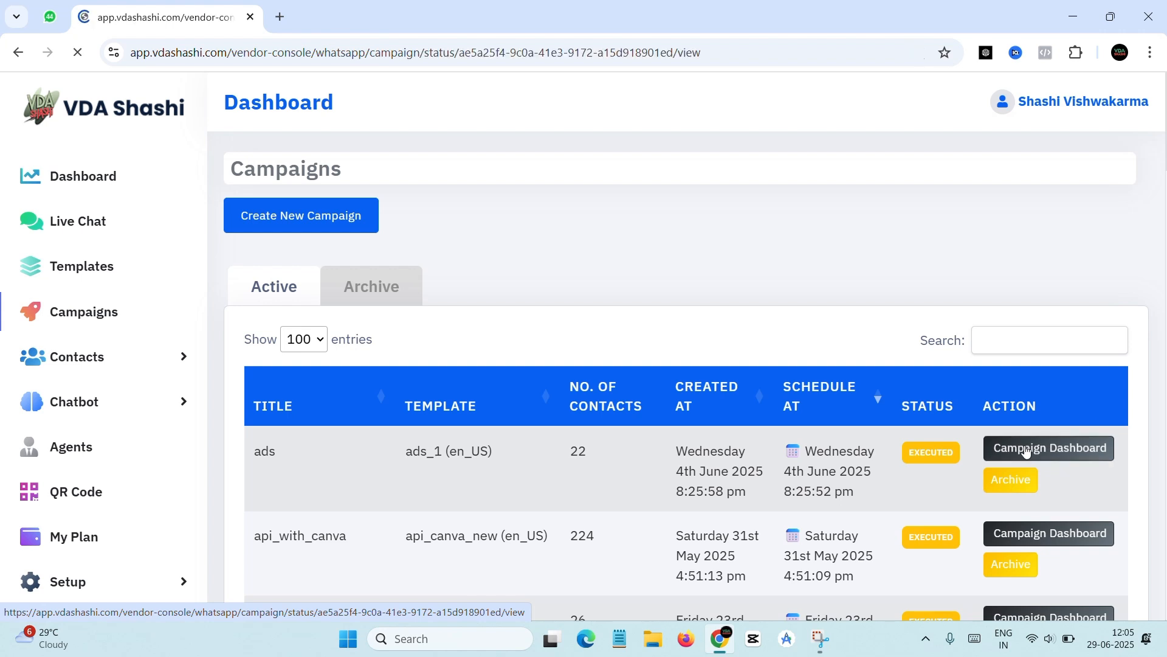
scroll(645, 421, "down", 1)
scroll(645, 421, "down", 5)
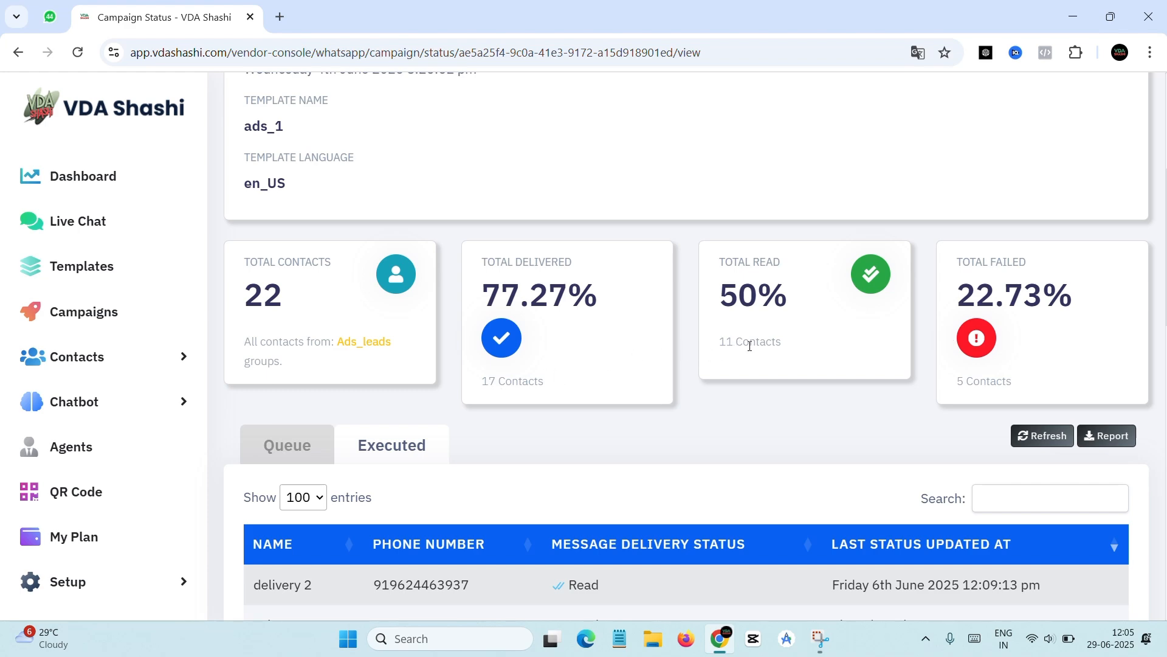
scroll(695, 395, "down", 1)
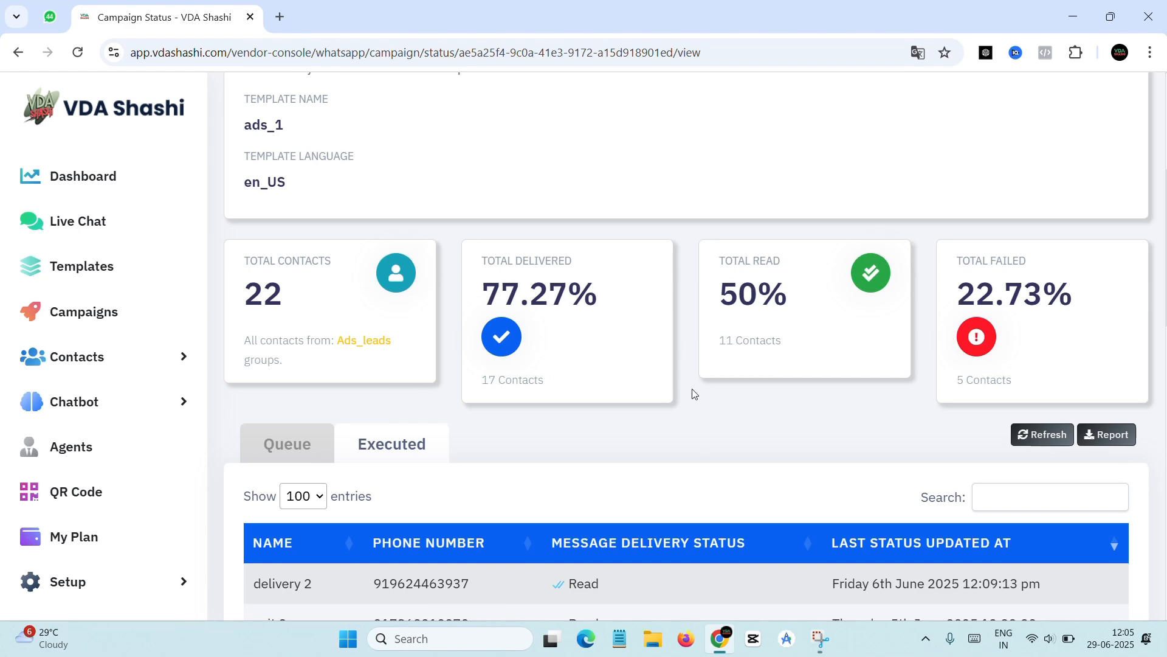
scroll(695, 394, "down", 15)
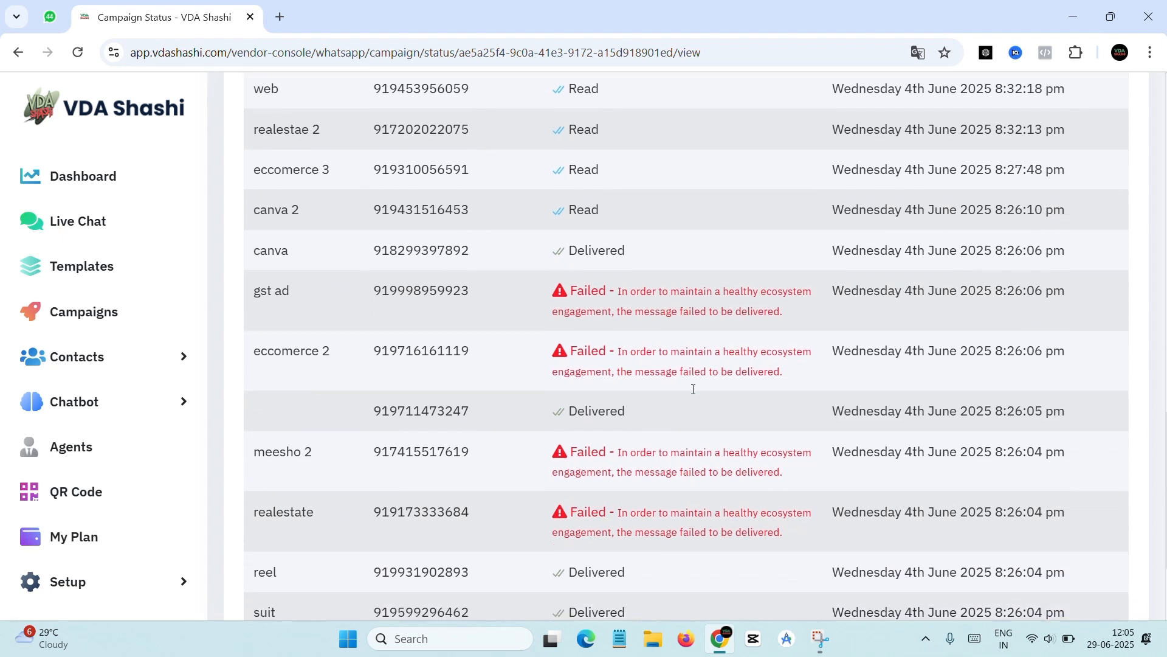
scroll(693, 390, "up", 2)
scroll(694, 393, "up", 15)
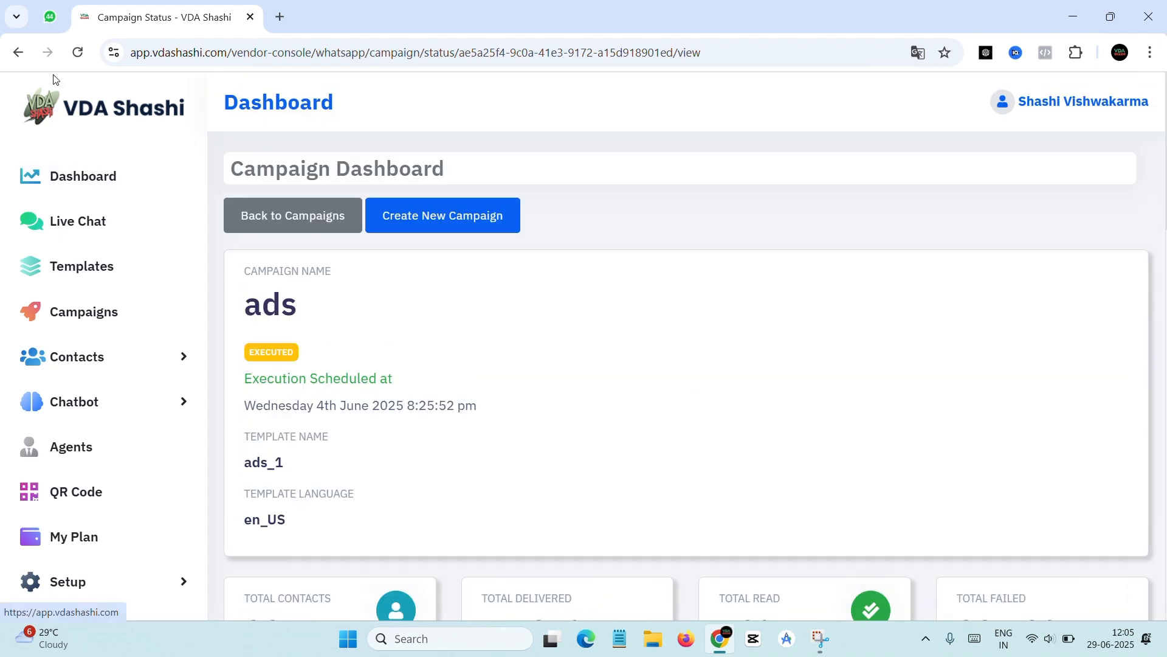
- Return to the main dashboard and expand the Chatbot options
left_click(17, 53)
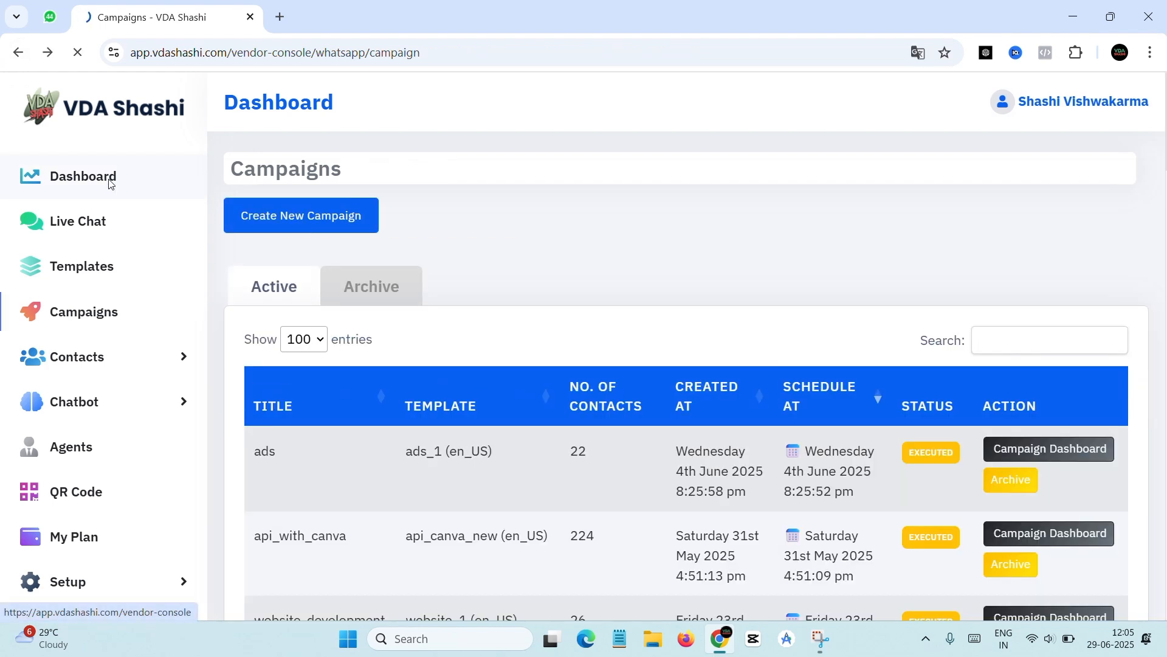
left_click(109, 184)
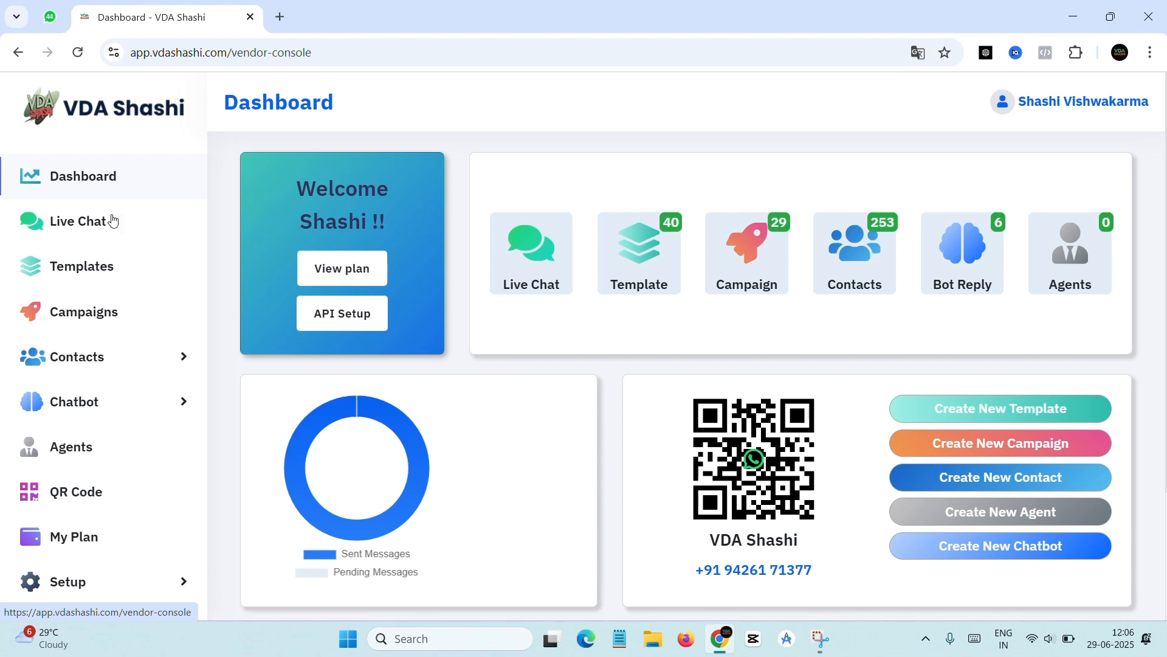
left_click(67, 404)
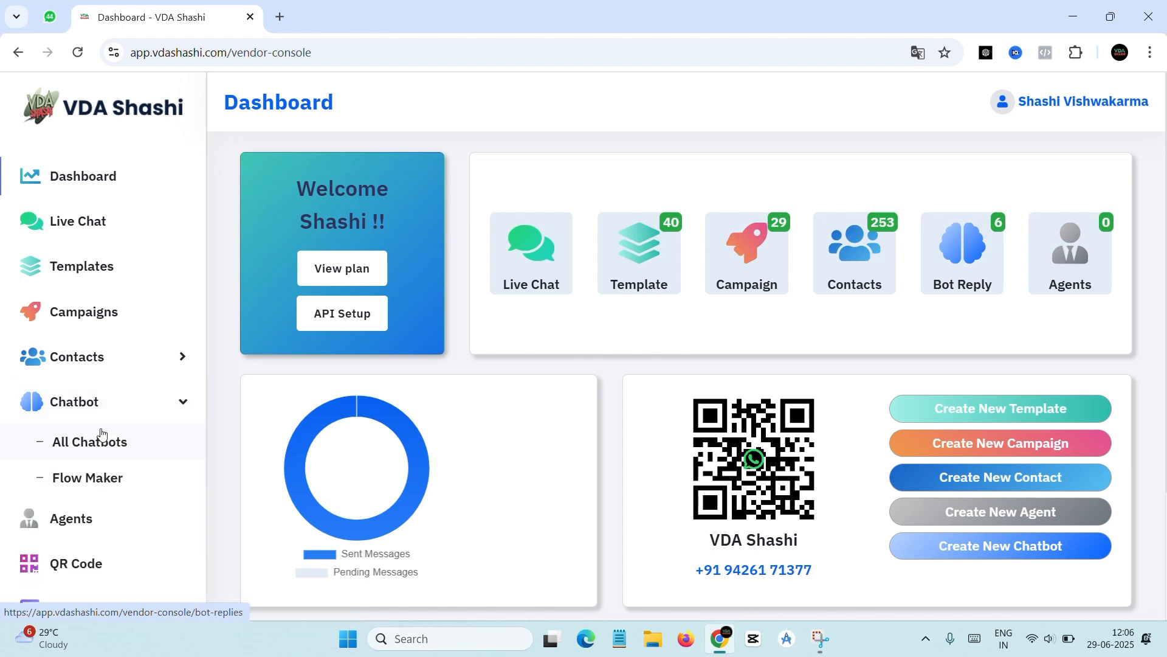